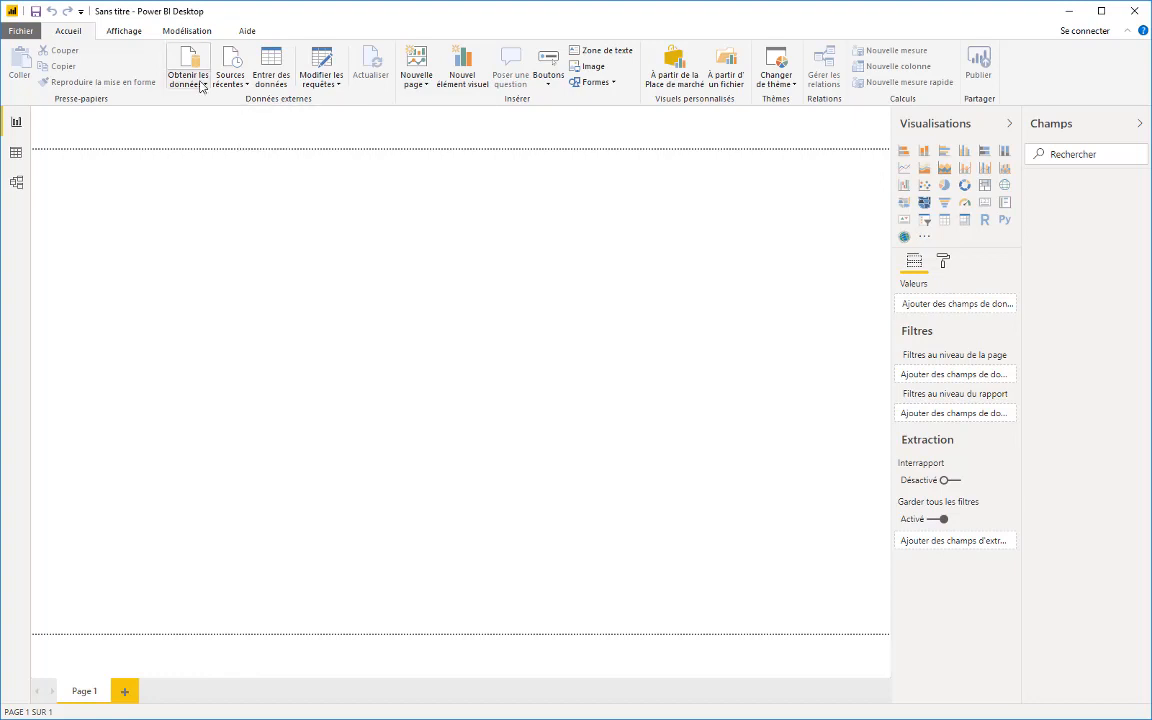
# Step: Load the data sheet from the Excel workbook data.xlsx and look over the rows of the loaded table
pyautogui.click(202, 84)
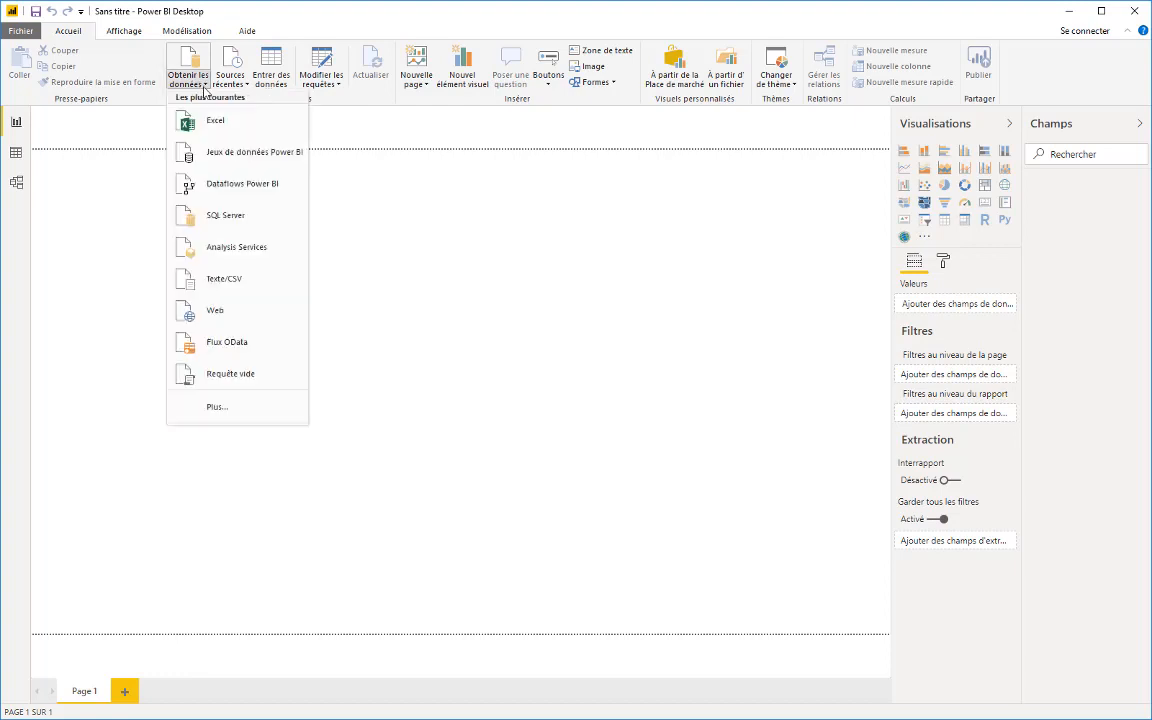
pyautogui.click(211, 124)
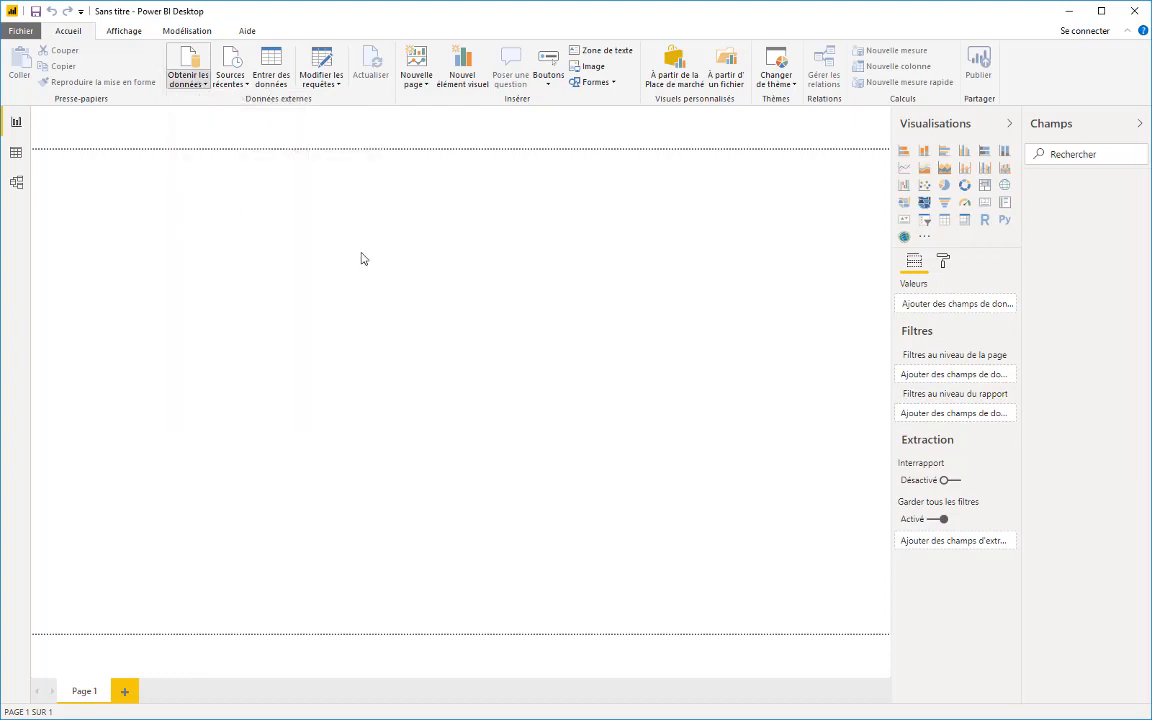
pyautogui.click(446, 110)
pyautogui.doubleClick(455, 117)
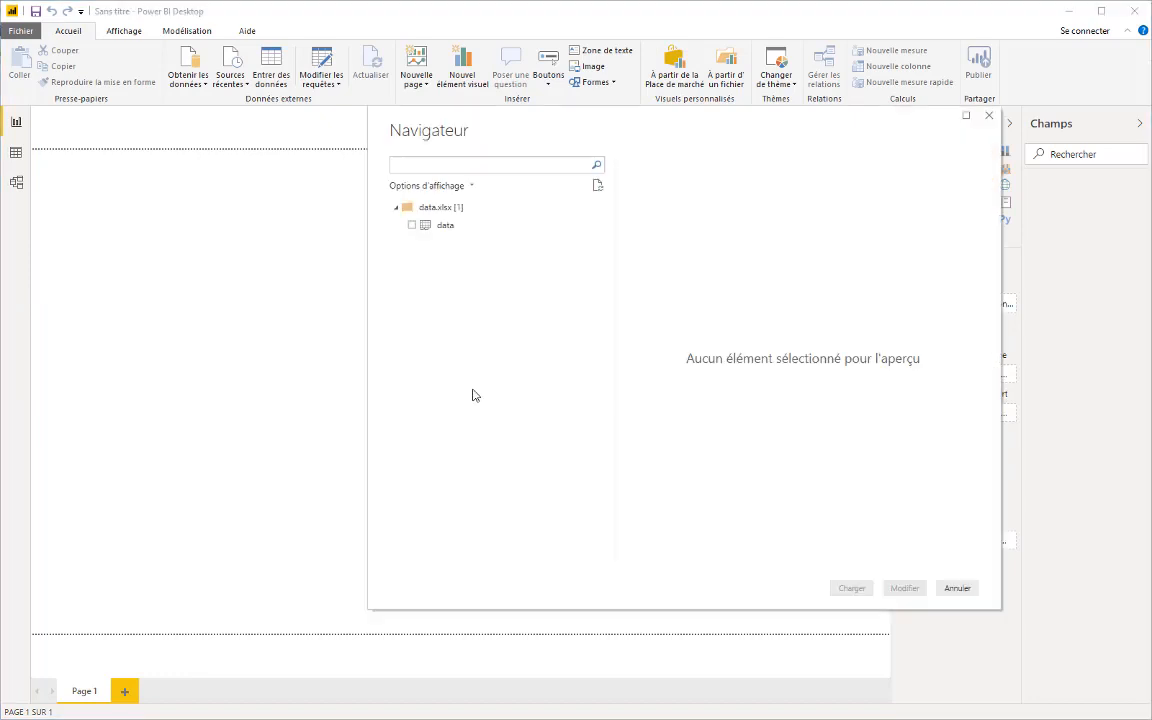
pyautogui.click(411, 225)
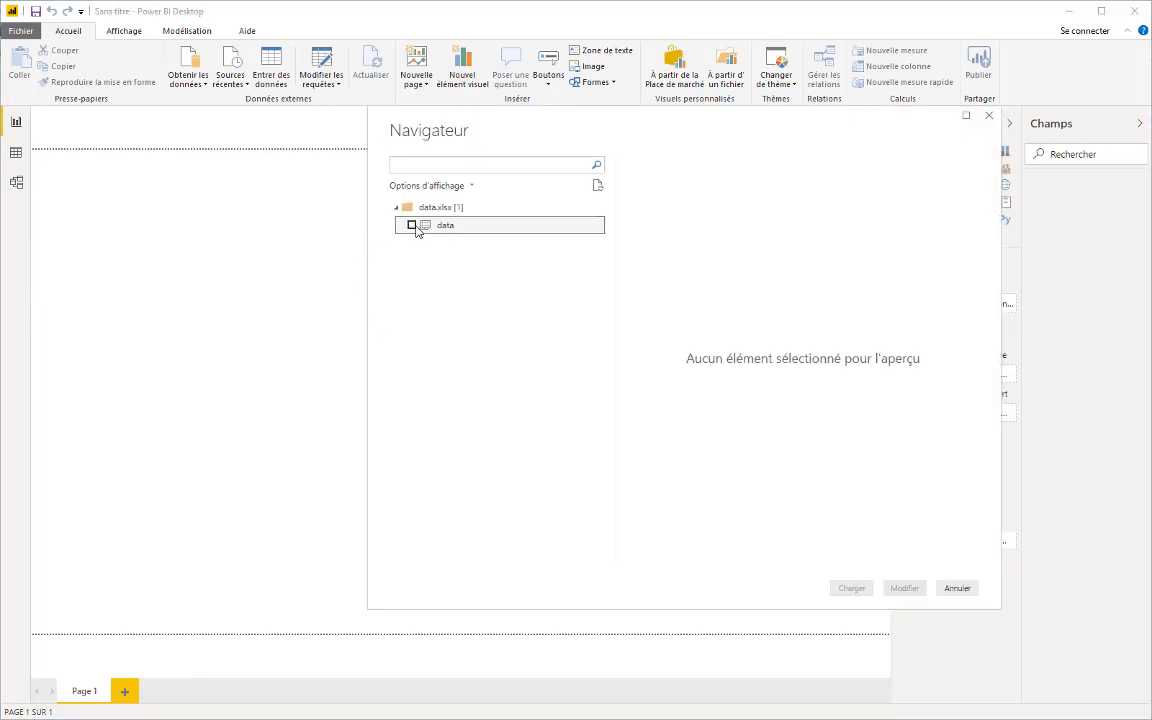
pyautogui.click(852, 589)
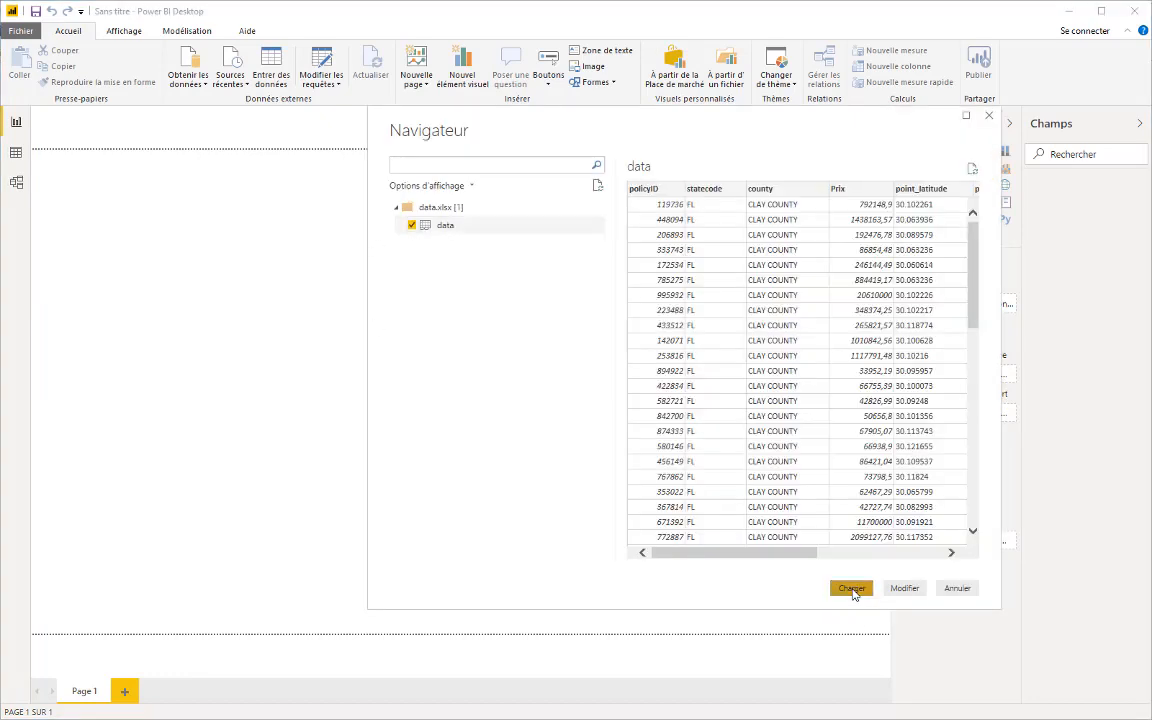
pyautogui.click(16, 152)
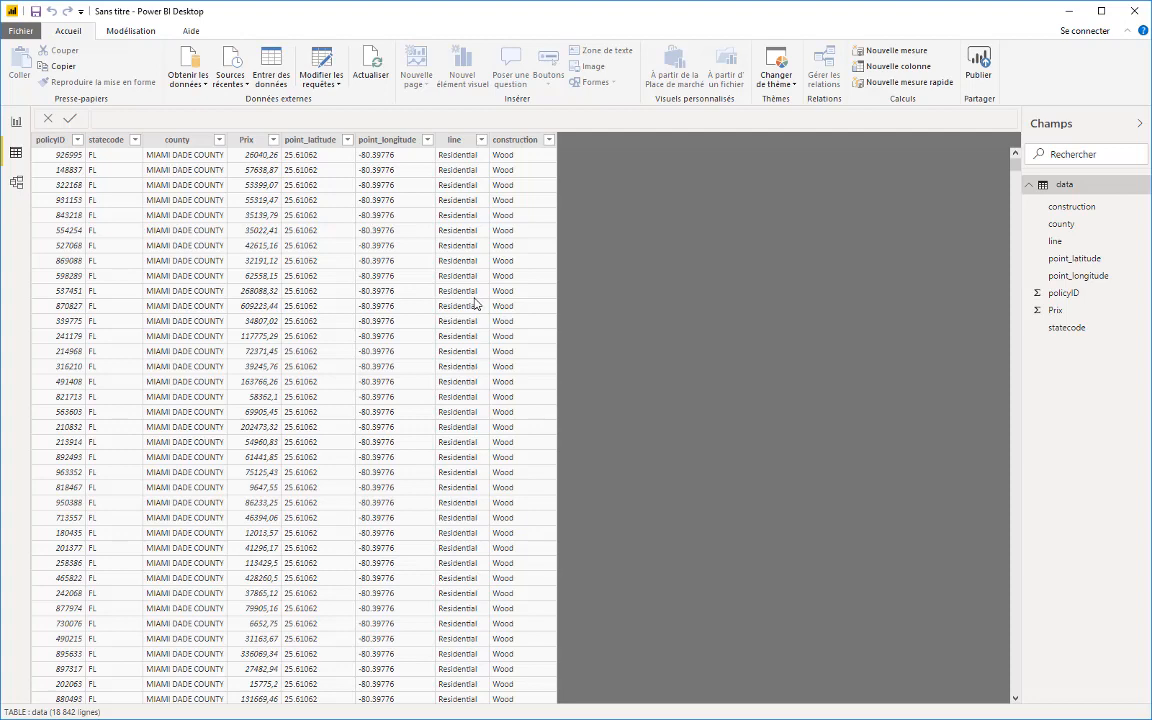
# Step: Return to the report page, insert an ArcGIS map visual and enlarge it across most of the page
pyautogui.click(16, 121)
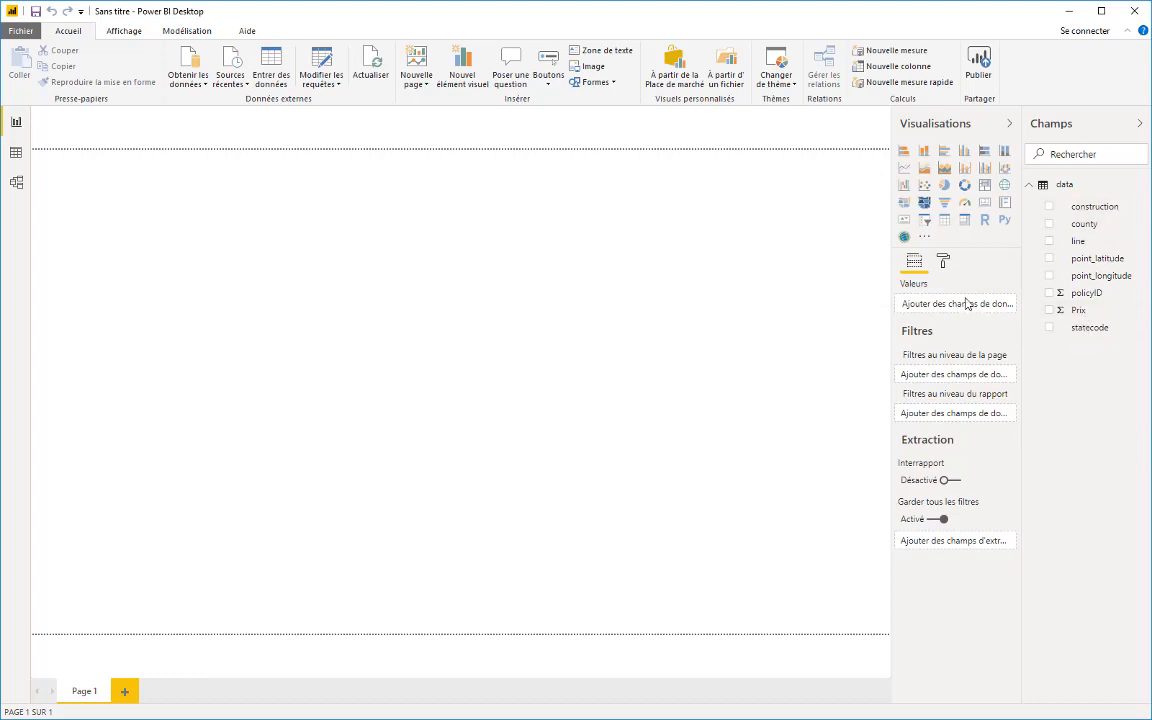
pyautogui.click(905, 239)
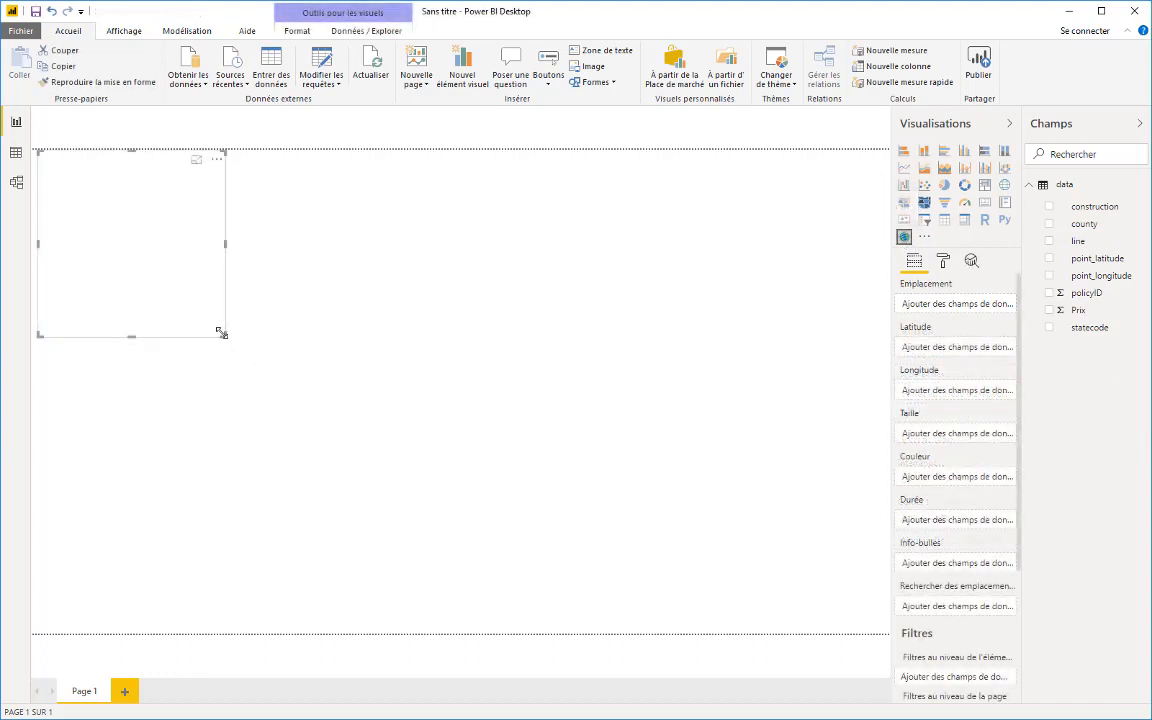
pyautogui.moveTo(245, 356); pyautogui.dragTo(609, 522)
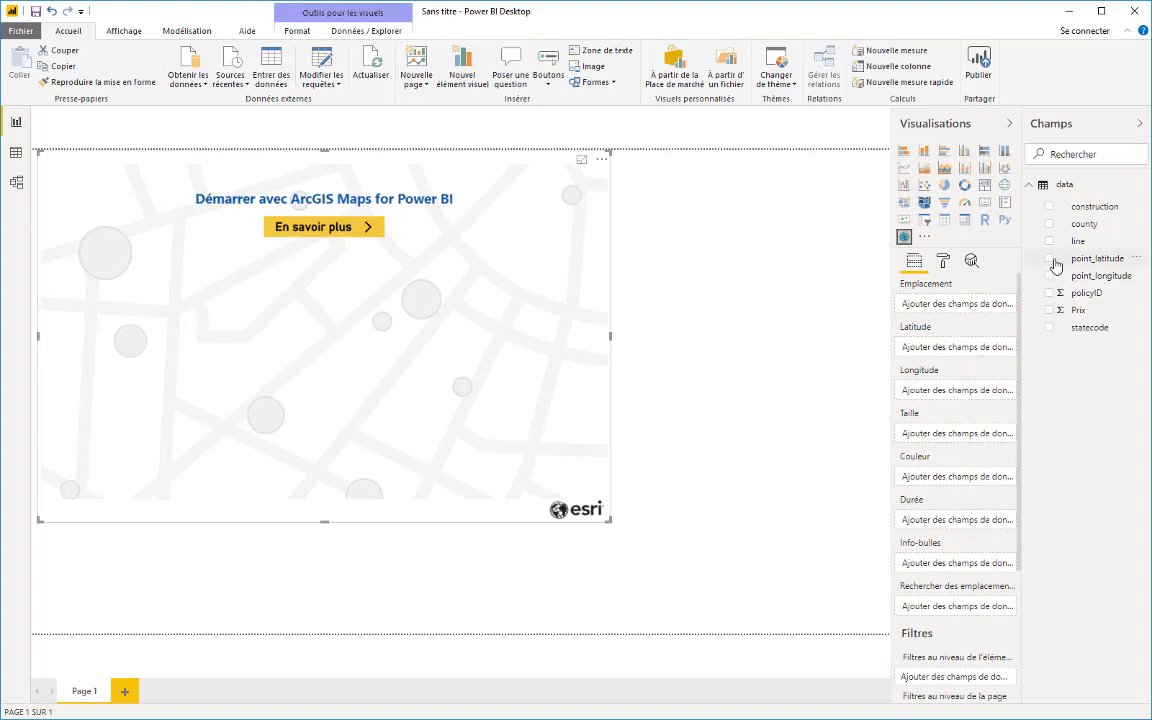
# Step: Assign point_latitude to the map's Latitude and point_longitude to its Longitude, then inspect the plotted points along Florida's southeast coast
pyautogui.moveTo(1012, 300); pyautogui.dragTo(940, 352)
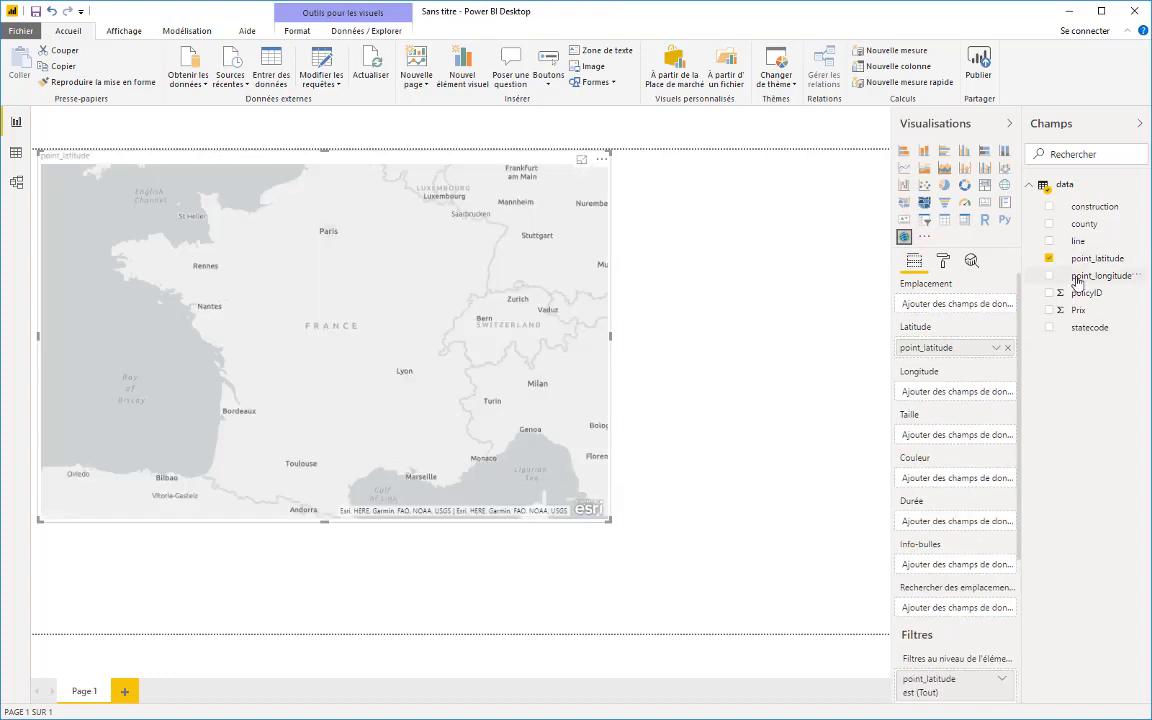
pyautogui.moveTo(1097, 275); pyautogui.dragTo(940, 400)
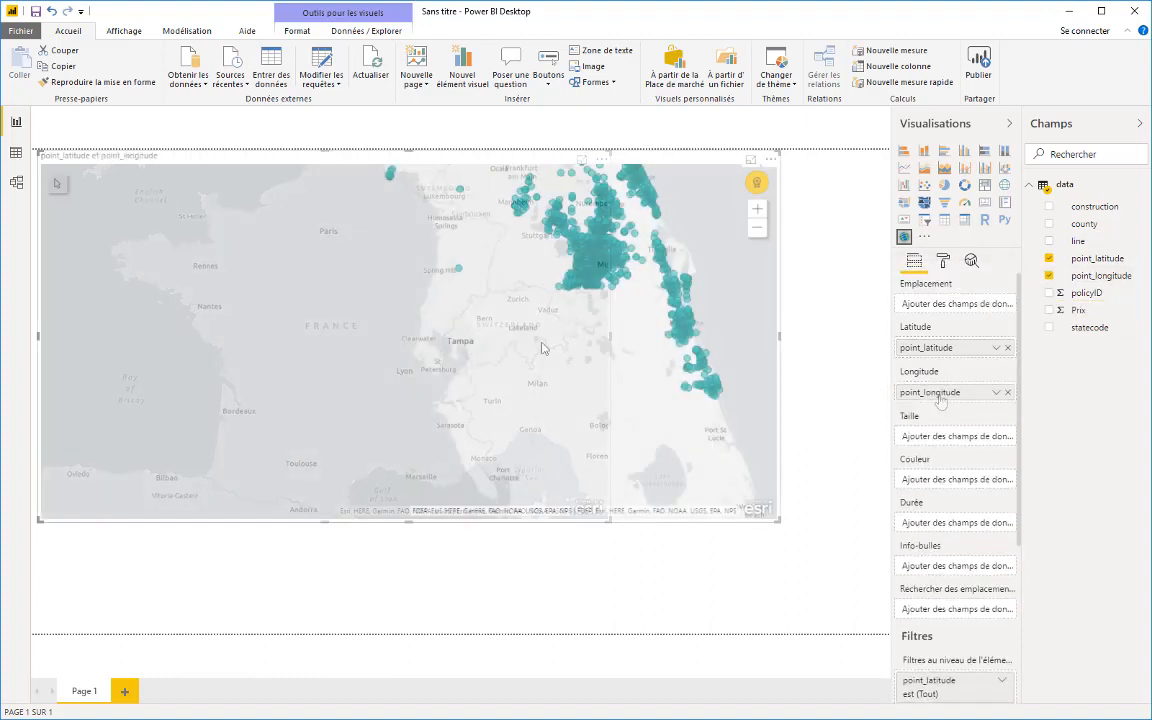
pyautogui.moveTo(541, 348); pyautogui.dragTo(457, 277)
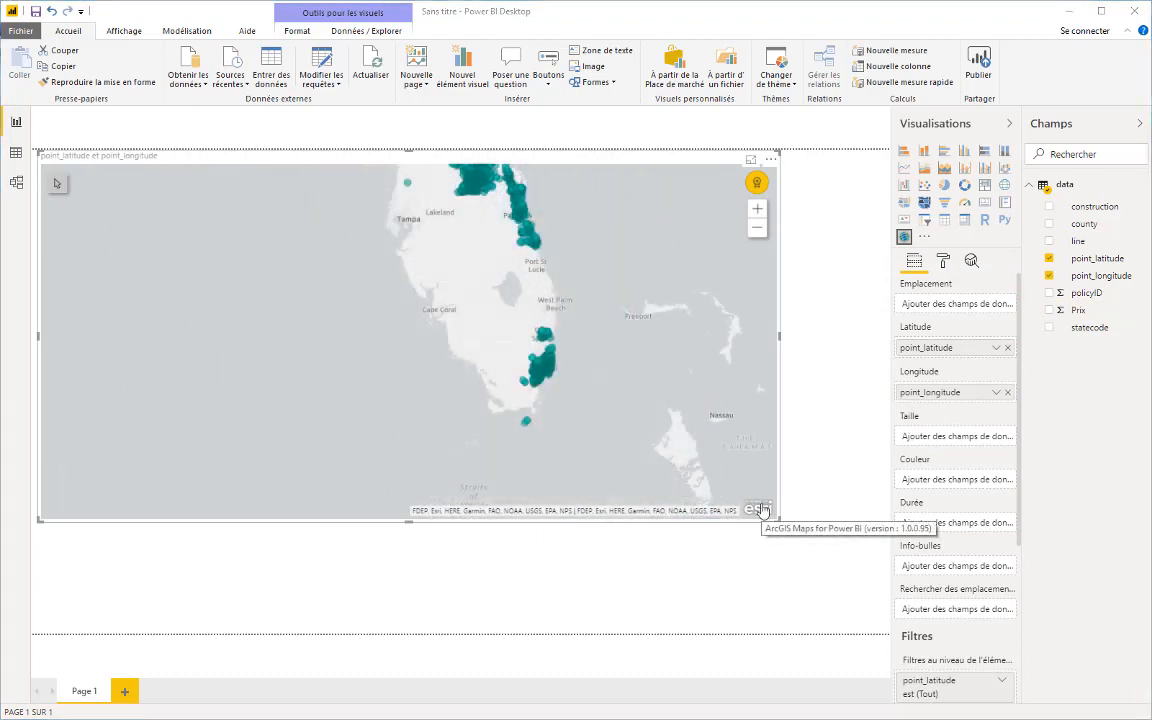
pyautogui.scroll(1, 544, 345)
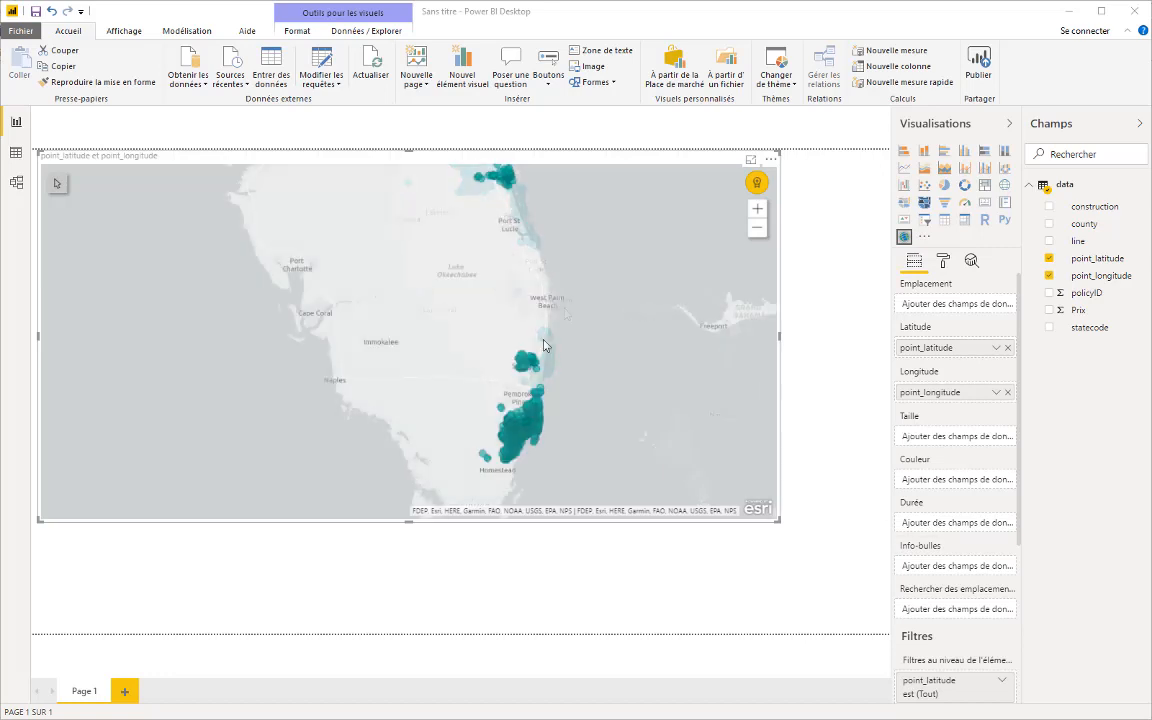
pyautogui.scroll(3, 544, 345)
pyautogui.moveTo(566, 450); pyautogui.dragTo(523, 296)
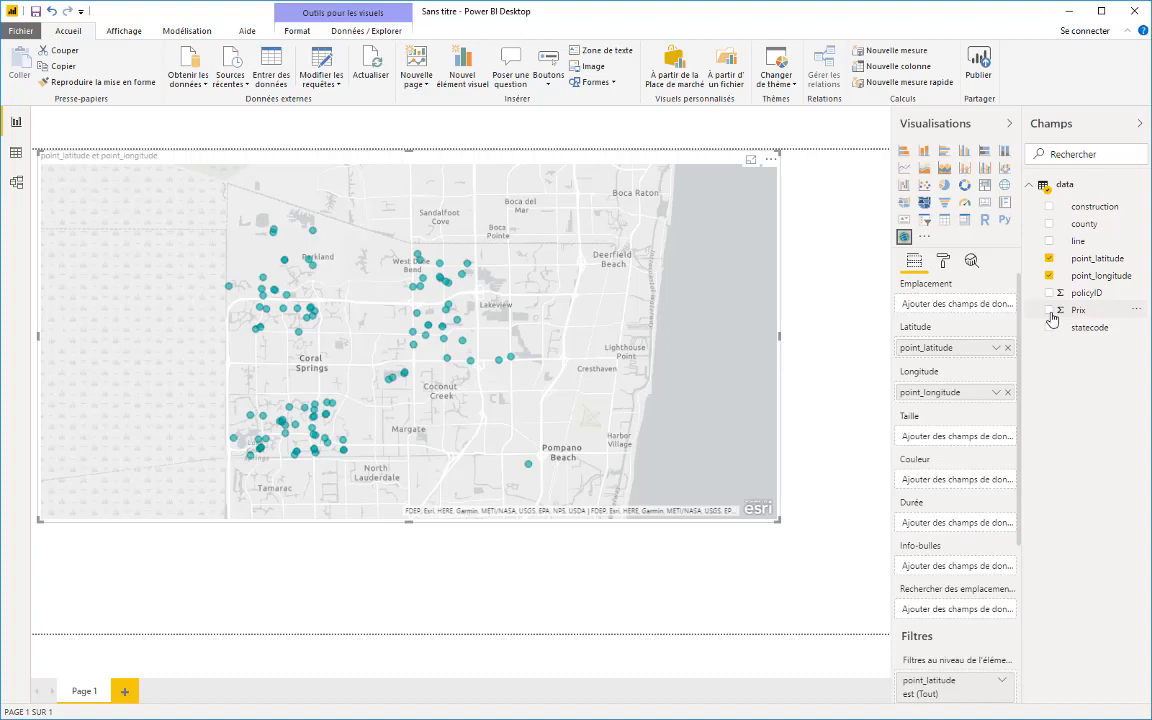
# Step: Size the map's points by the Prix field and inspect the larger points
pyautogui.click(1049, 311)
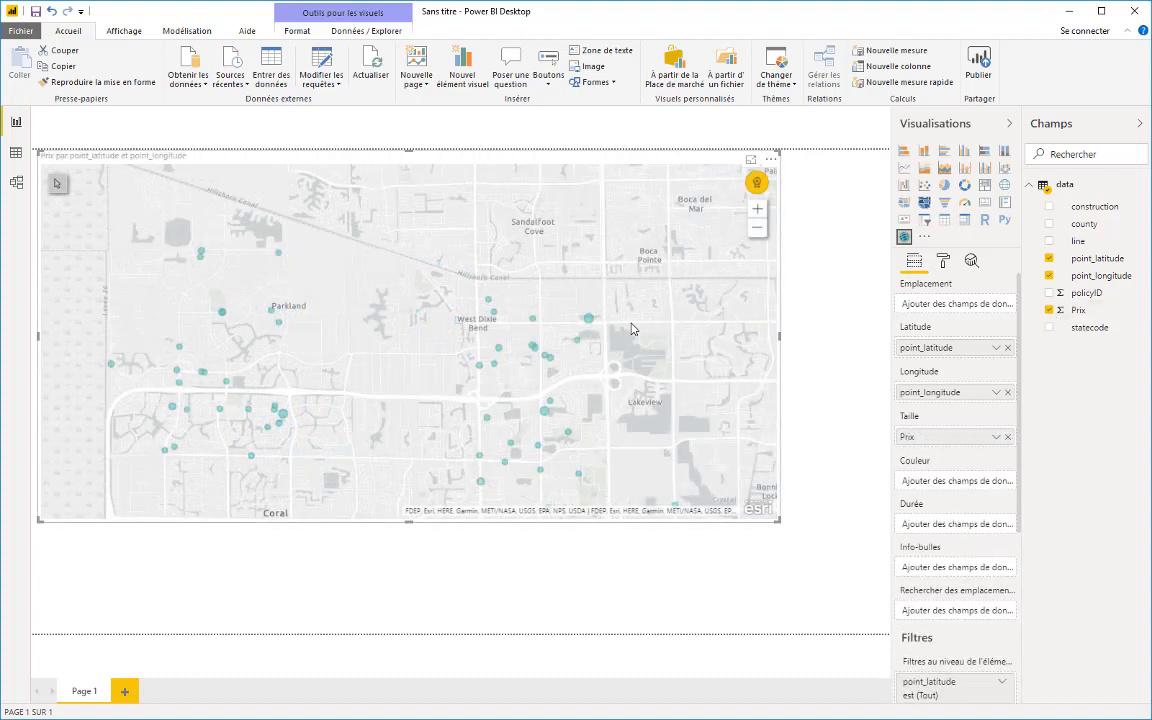
pyautogui.moveTo(591, 326)
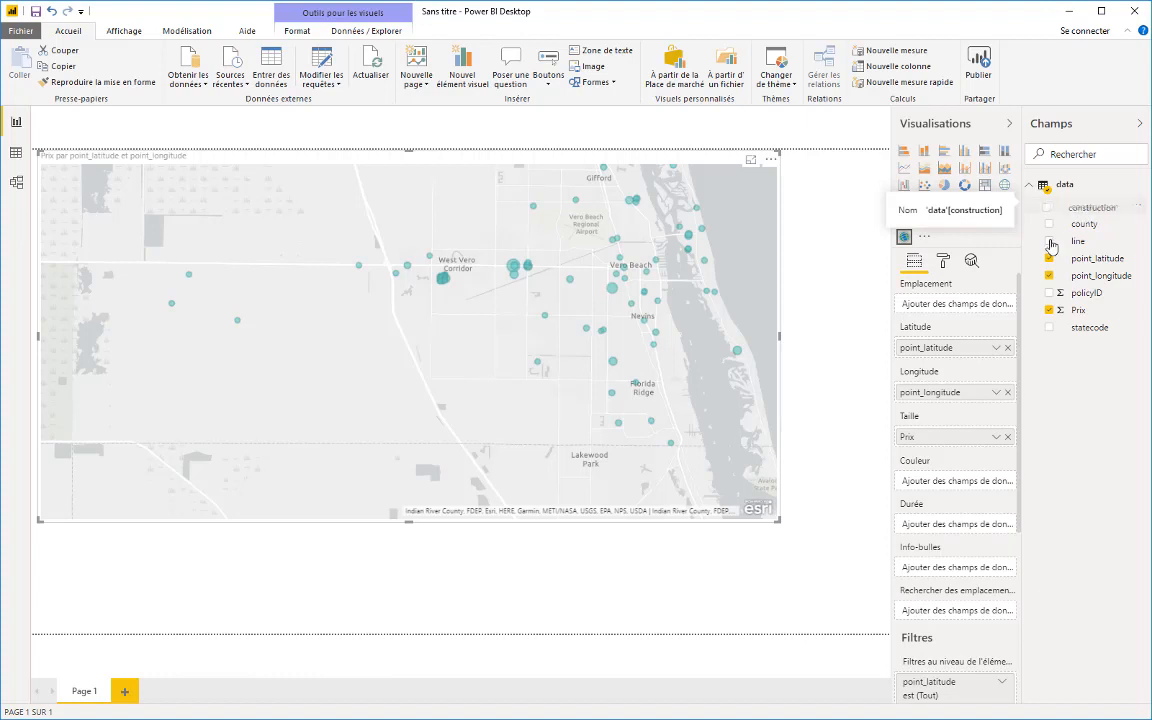
# Step: Try colouring the map's points by the construction field and examine the result around Vero Beach
pyautogui.moveTo(1083, 215); pyautogui.dragTo(948, 489)
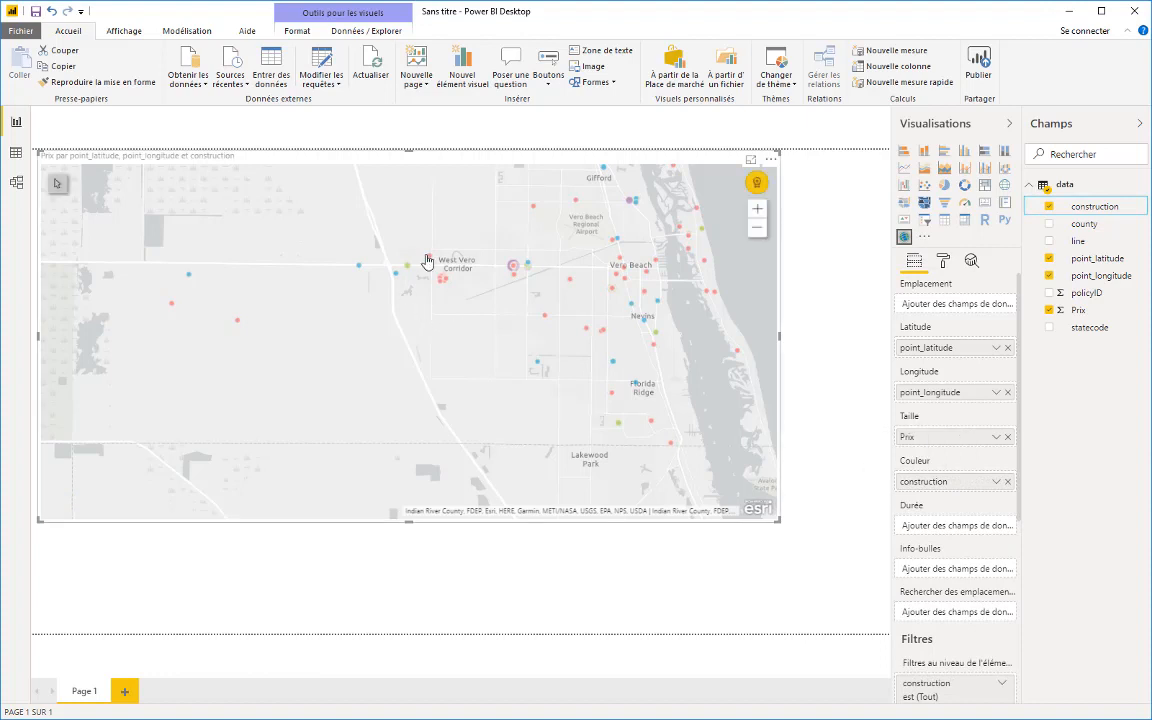
pyautogui.moveTo(495, 253)
pyautogui.scroll(1, 574, 322)
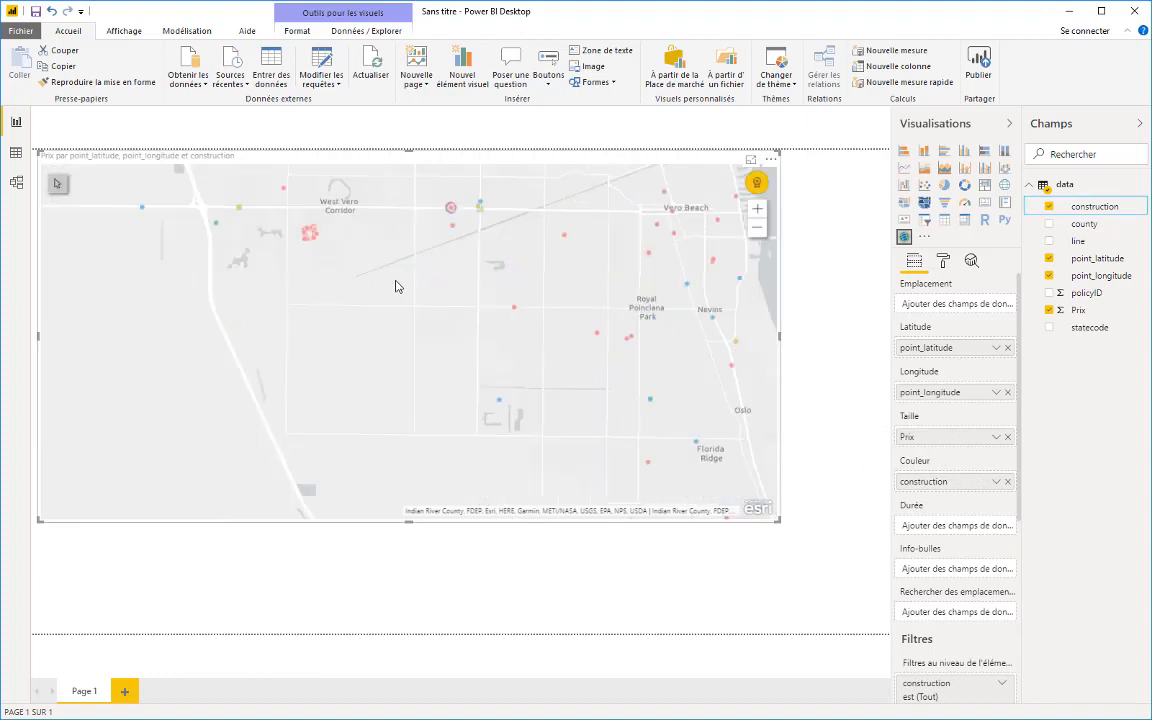
pyautogui.moveTo(399, 299); pyautogui.dragTo(402, 317)
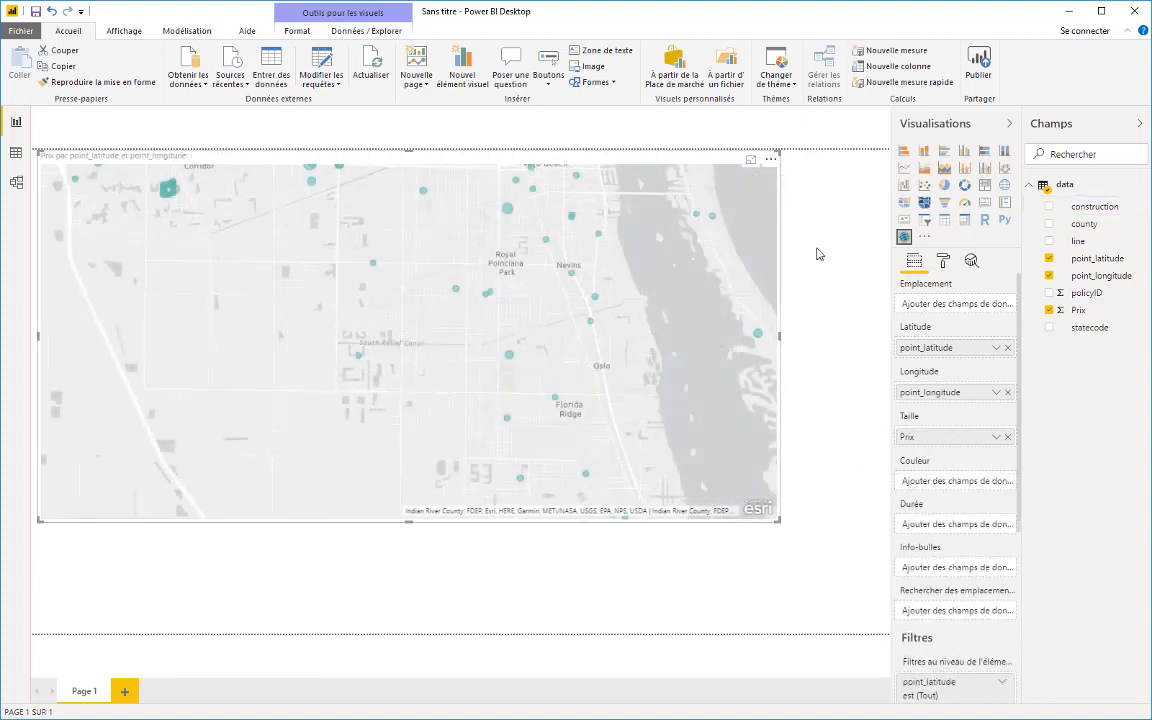
# Step: Open the ArcGIS map for editing and browse the available basemaps
pyautogui.click(771, 162)
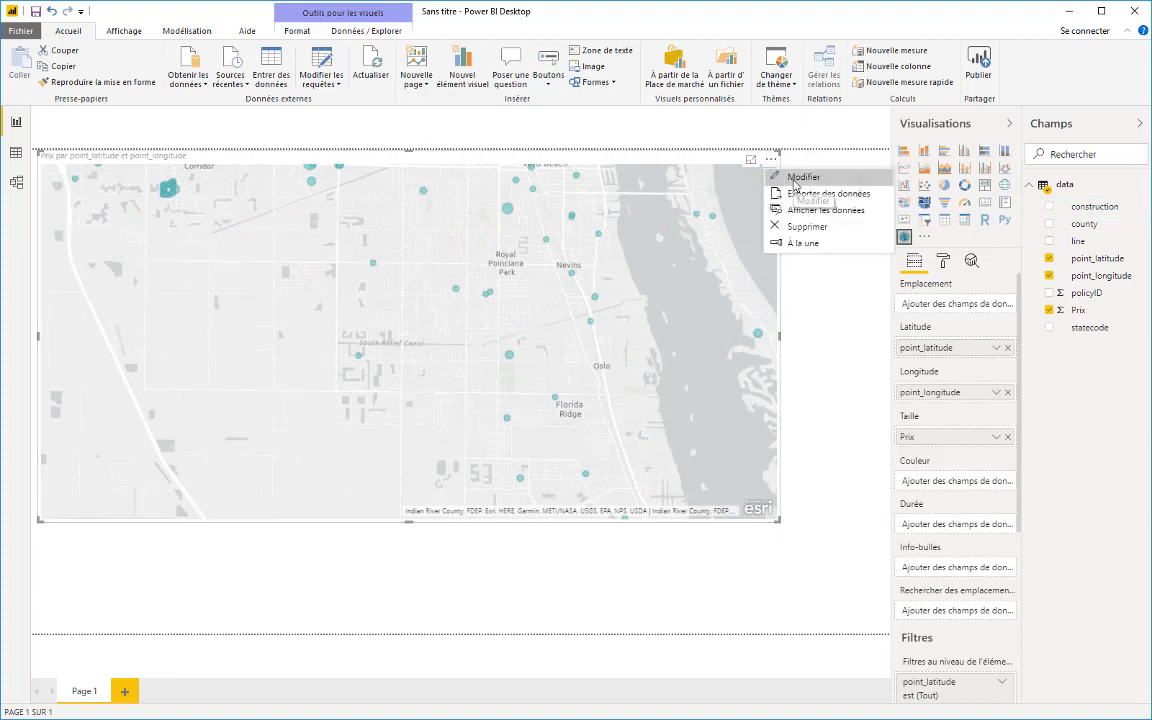
pyautogui.click(800, 177)
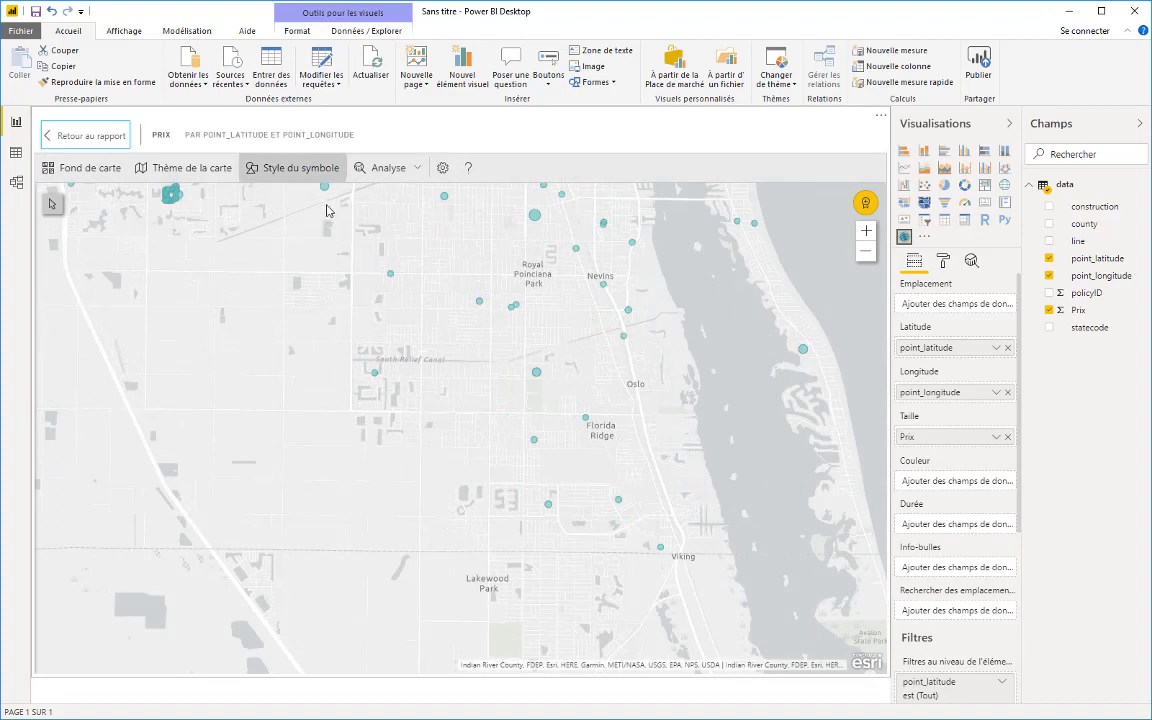
pyautogui.click(104, 178)
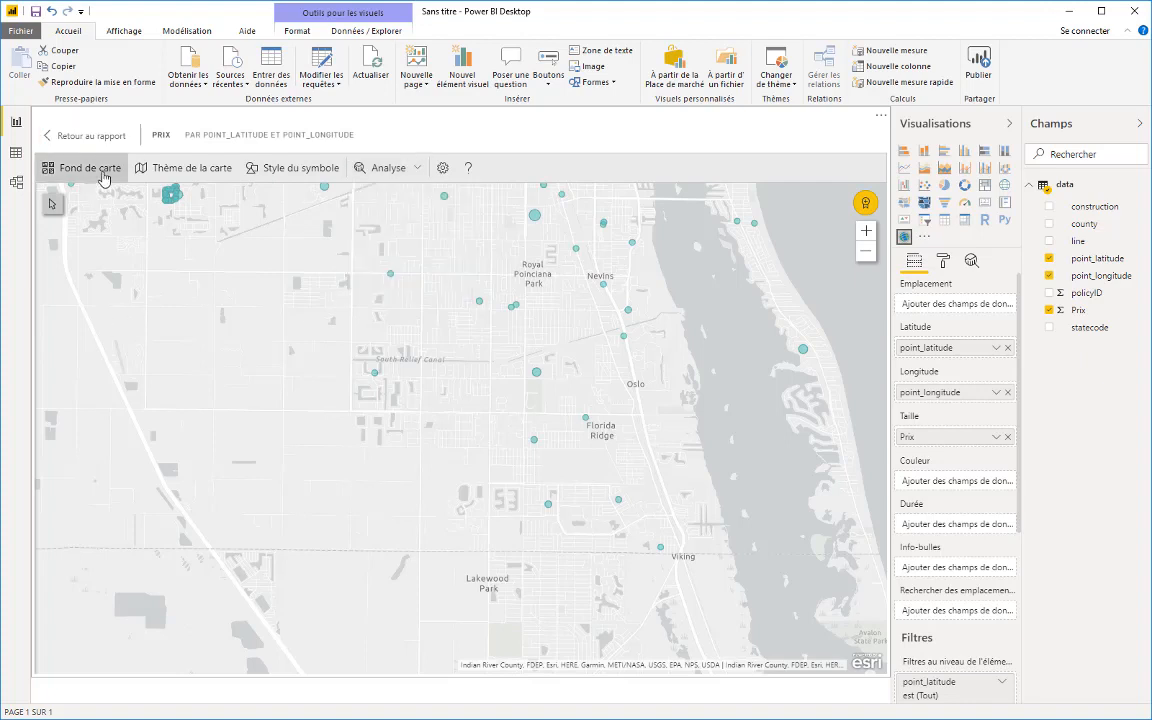
pyautogui.click(104, 178)
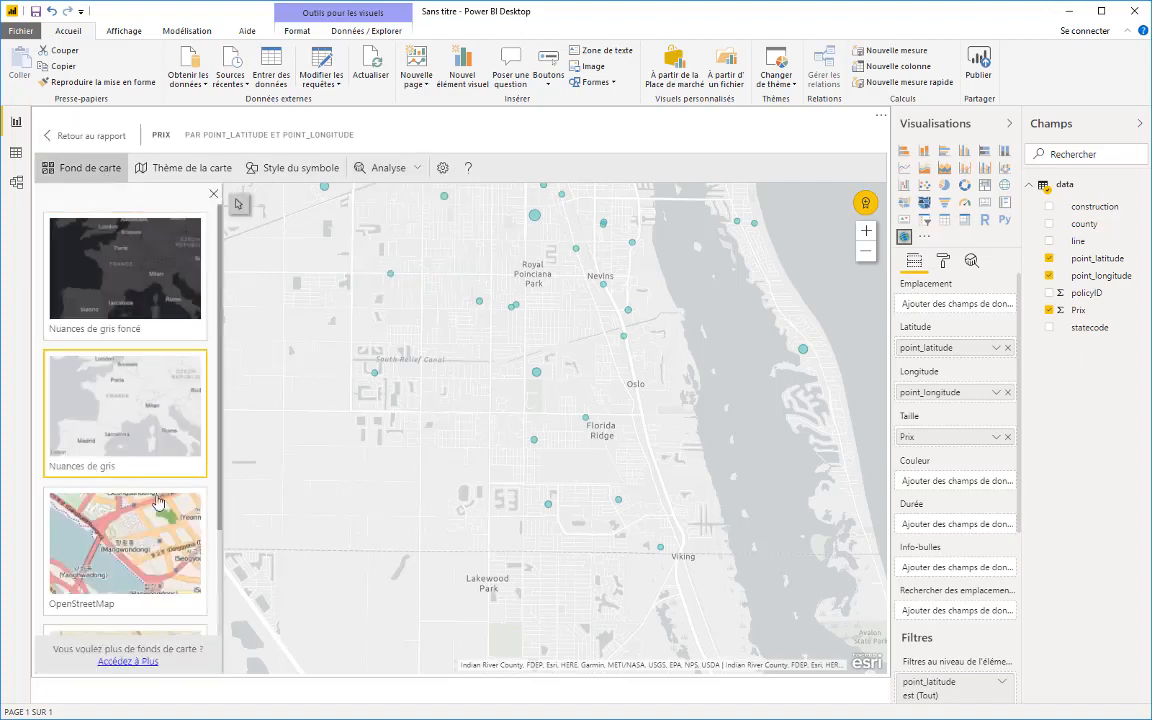
pyautogui.scroll(-1, 157, 531)
pyautogui.scroll(-1, 157, 531)
# Step: Try the density map theme (Carte de densité) and switch back to the size theme (Taille)
pyautogui.click(170, 174)
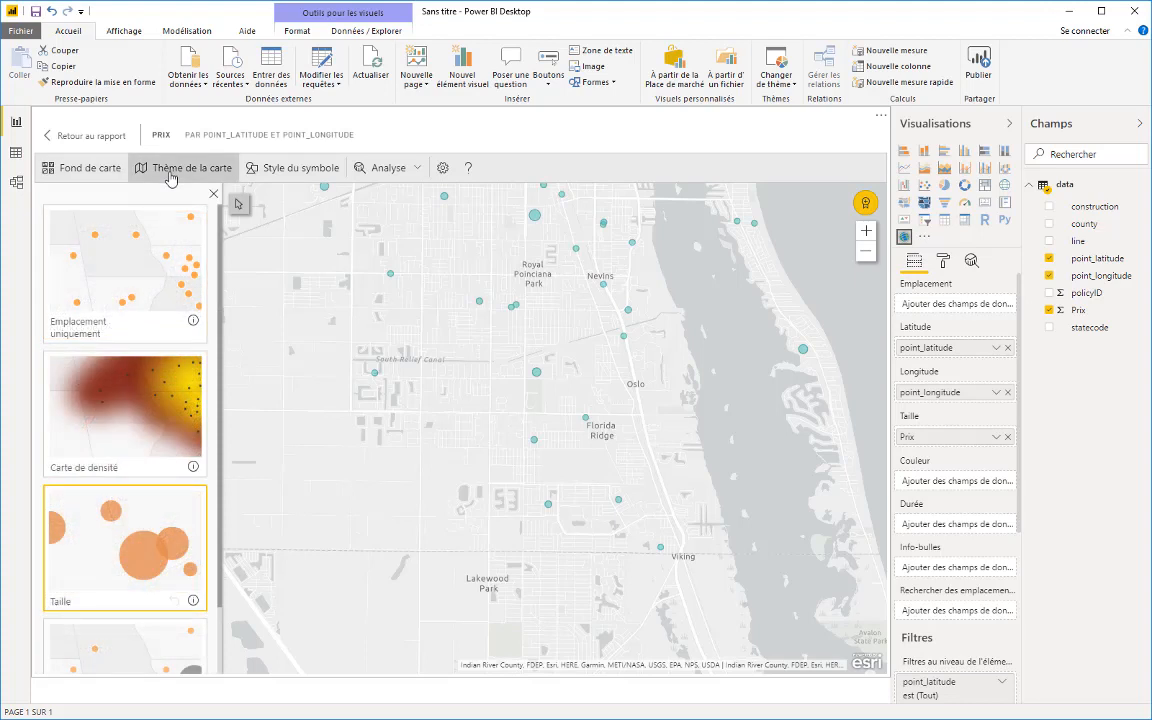
pyautogui.click(147, 414)
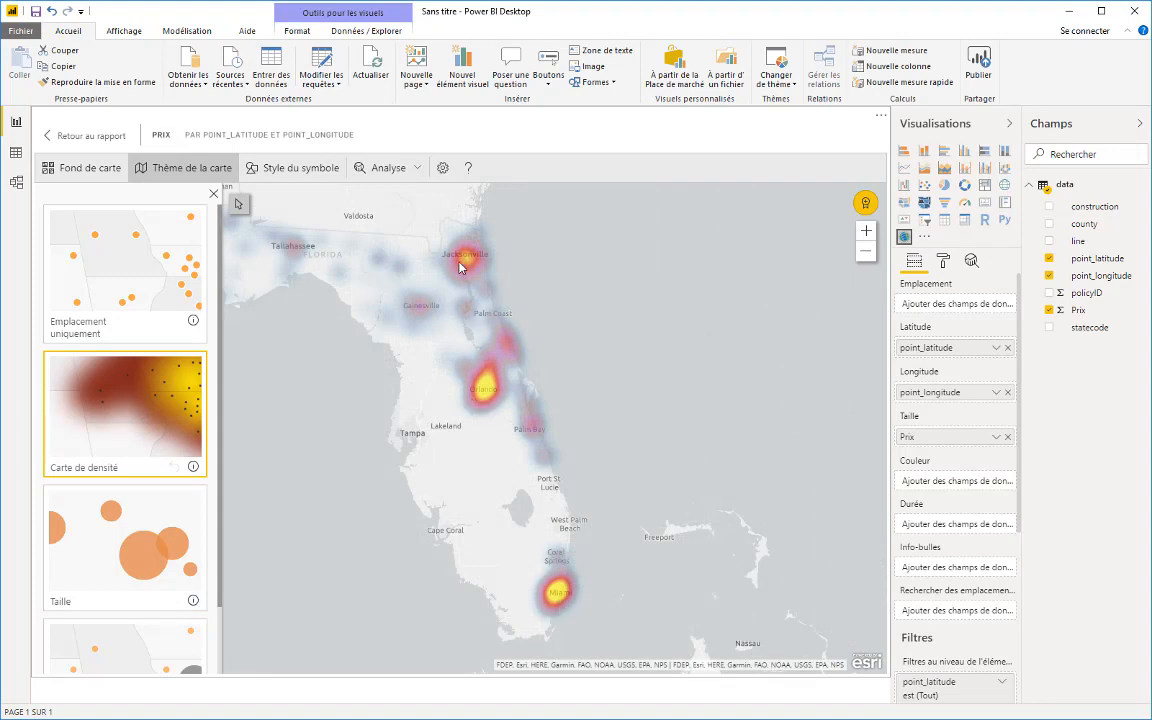
pyautogui.click(125, 545)
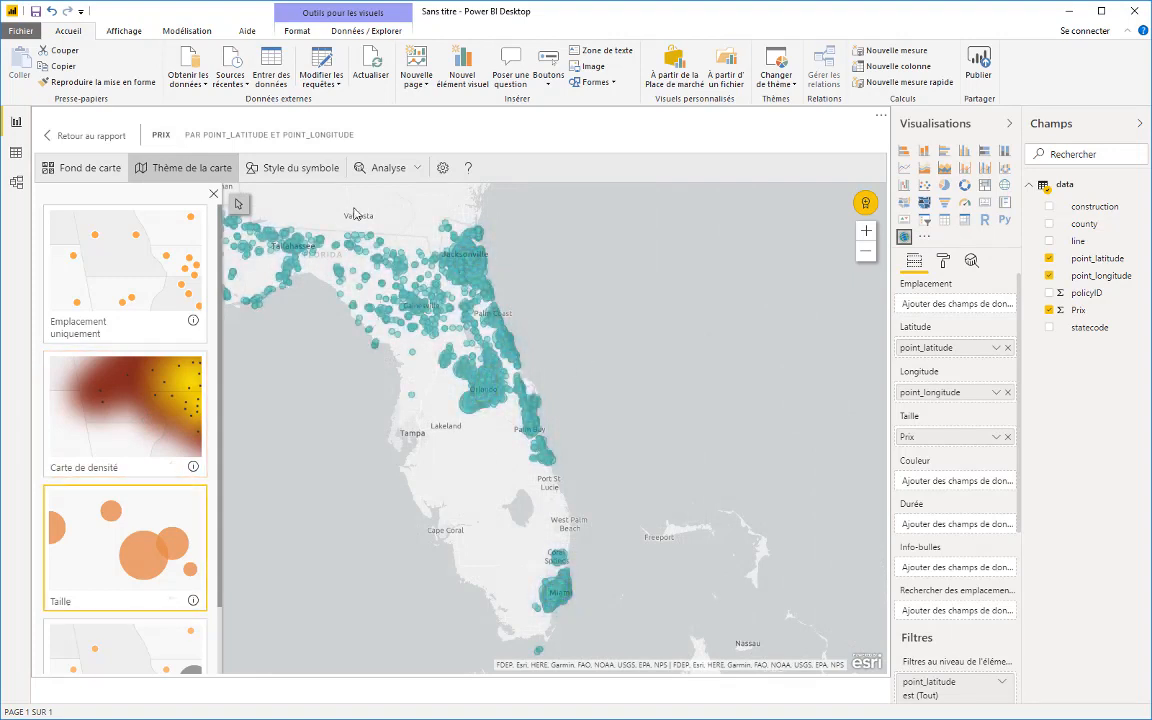
# Step: Create a 30-minute drive-time area around the isolated point north of Tampa and view its full extent
pyautogui.click(377, 172)
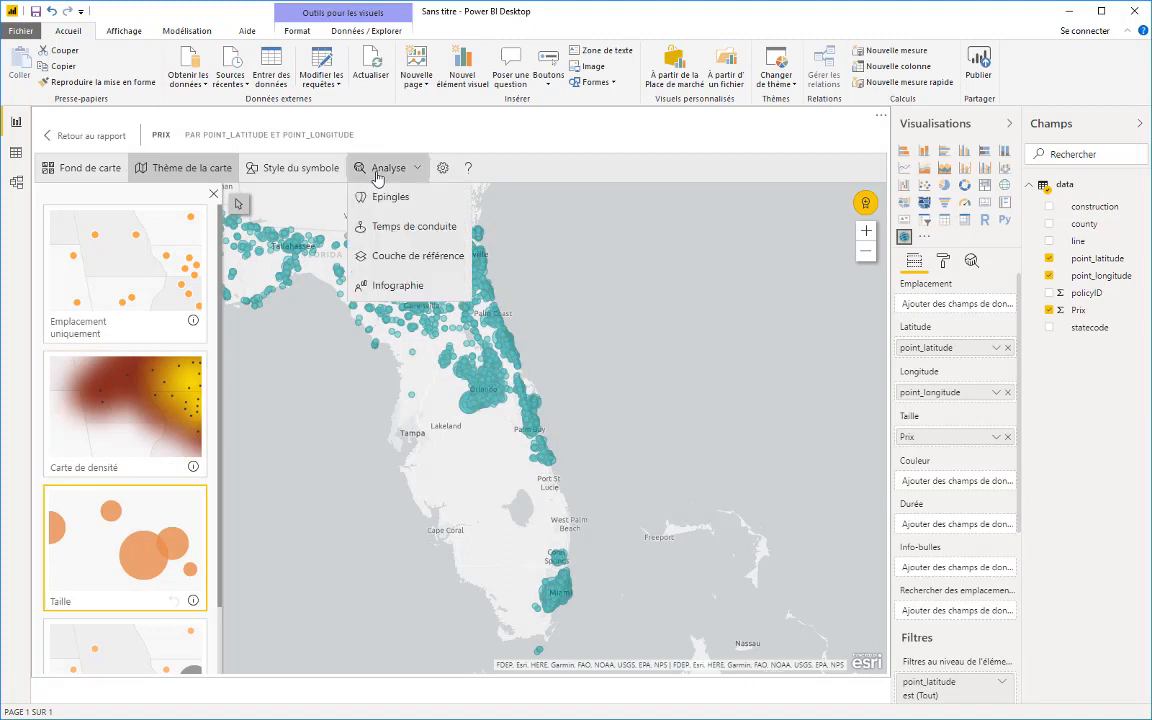
pyautogui.click(407, 238)
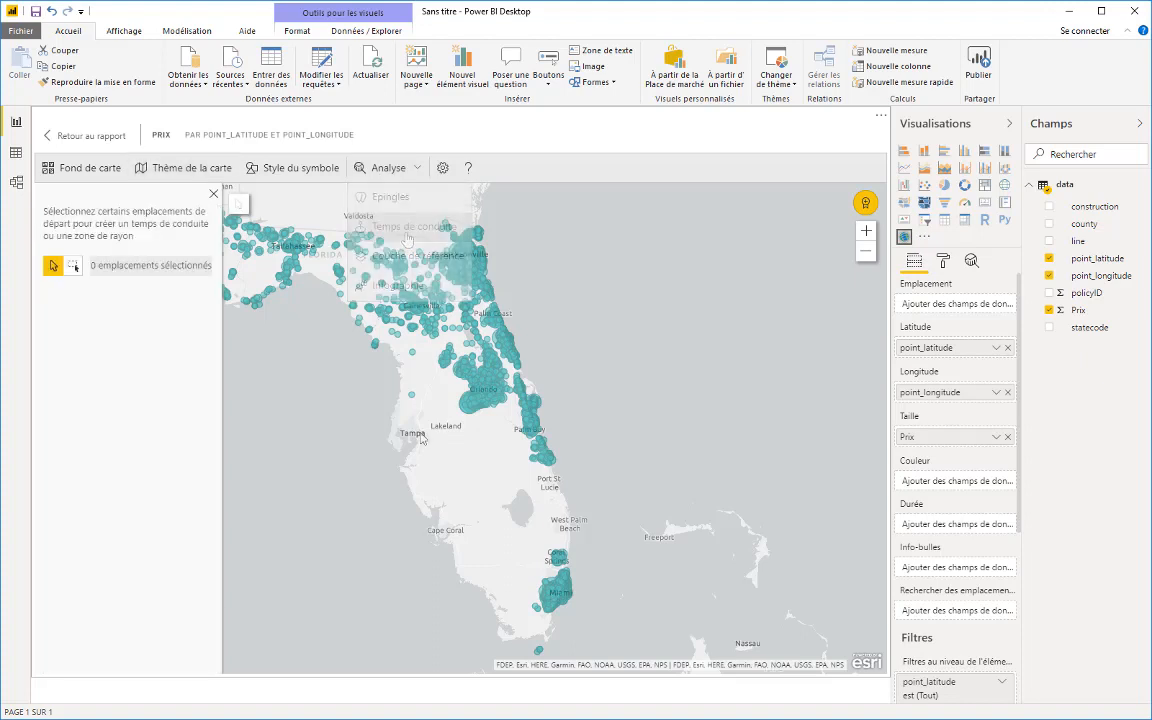
pyautogui.click(411, 395)
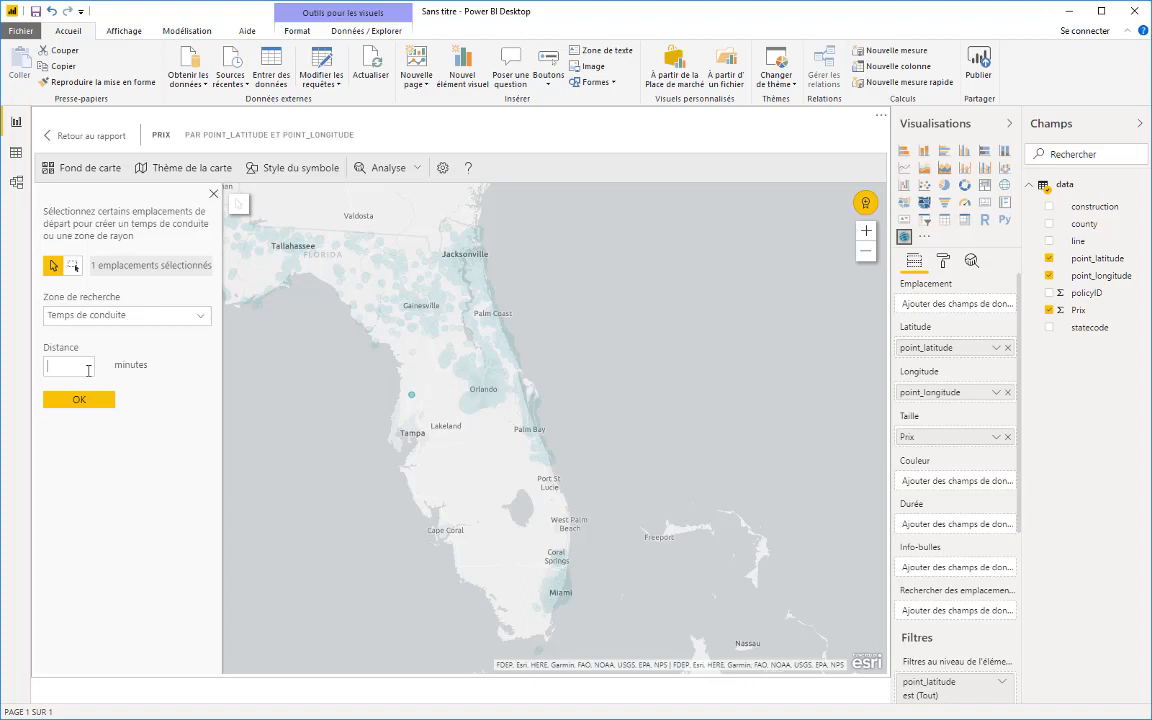
pyautogui.write('30')
pyautogui.click(80, 400)
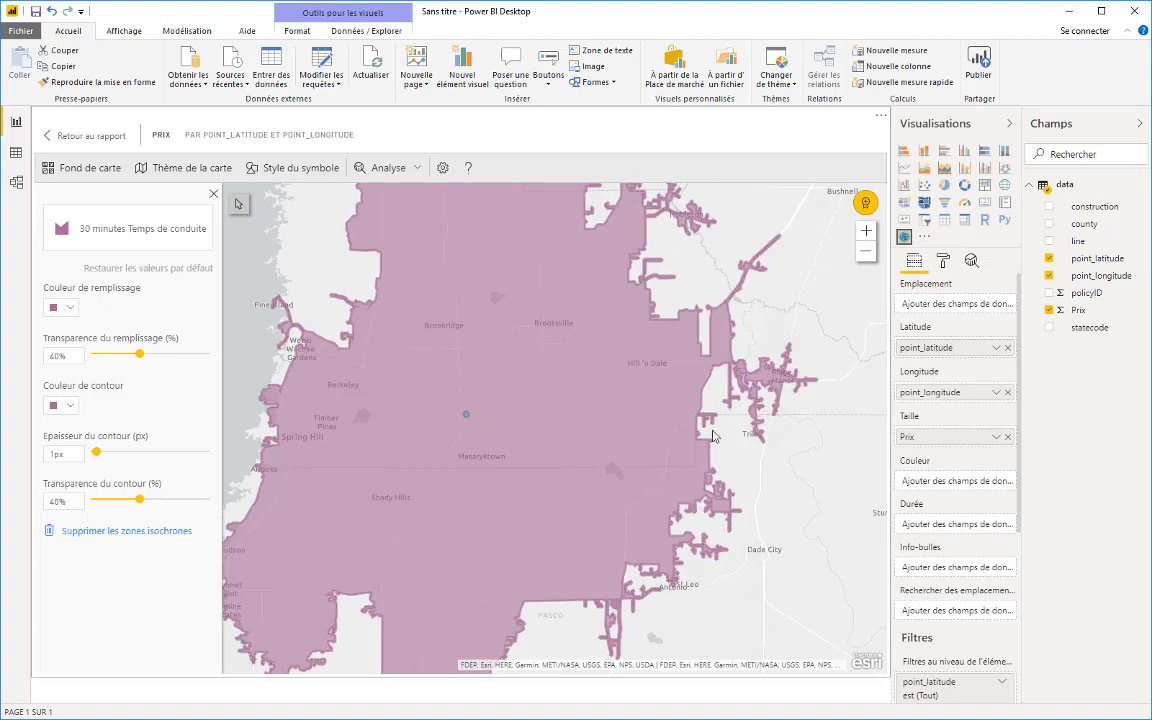
pyautogui.scroll(-1, 757, 435)
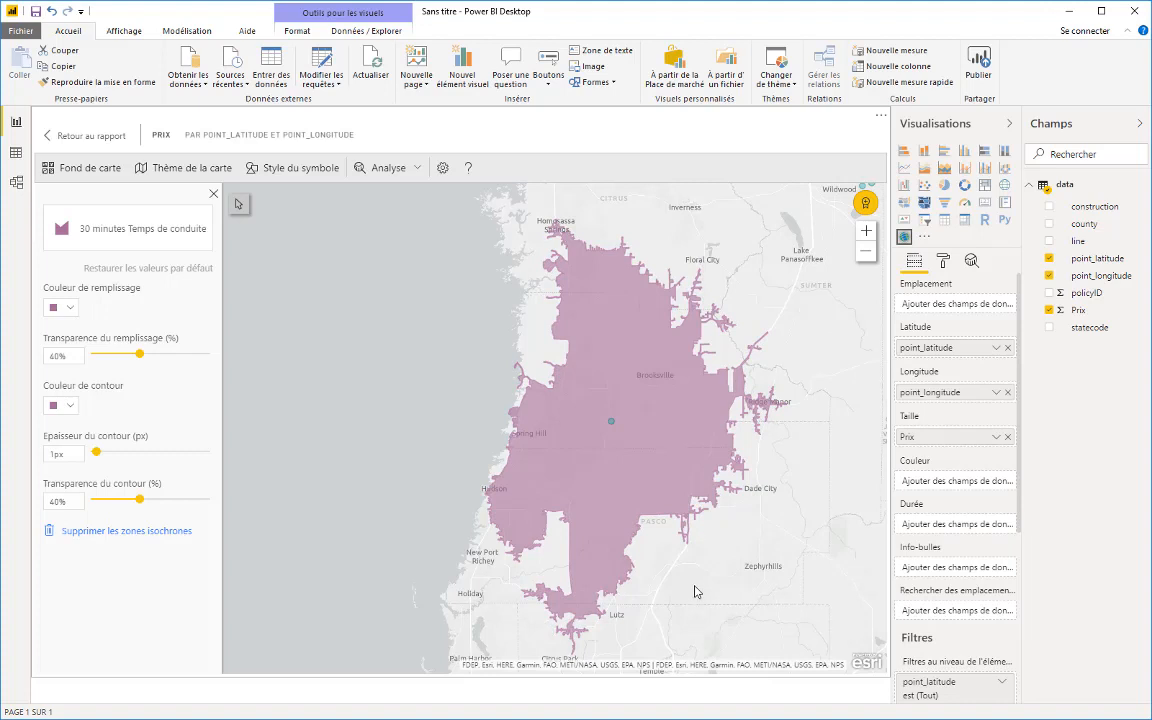
# Step: Add the 2016 USA Average Household Income demographic reference layer to the map
pyautogui.click(420, 168)
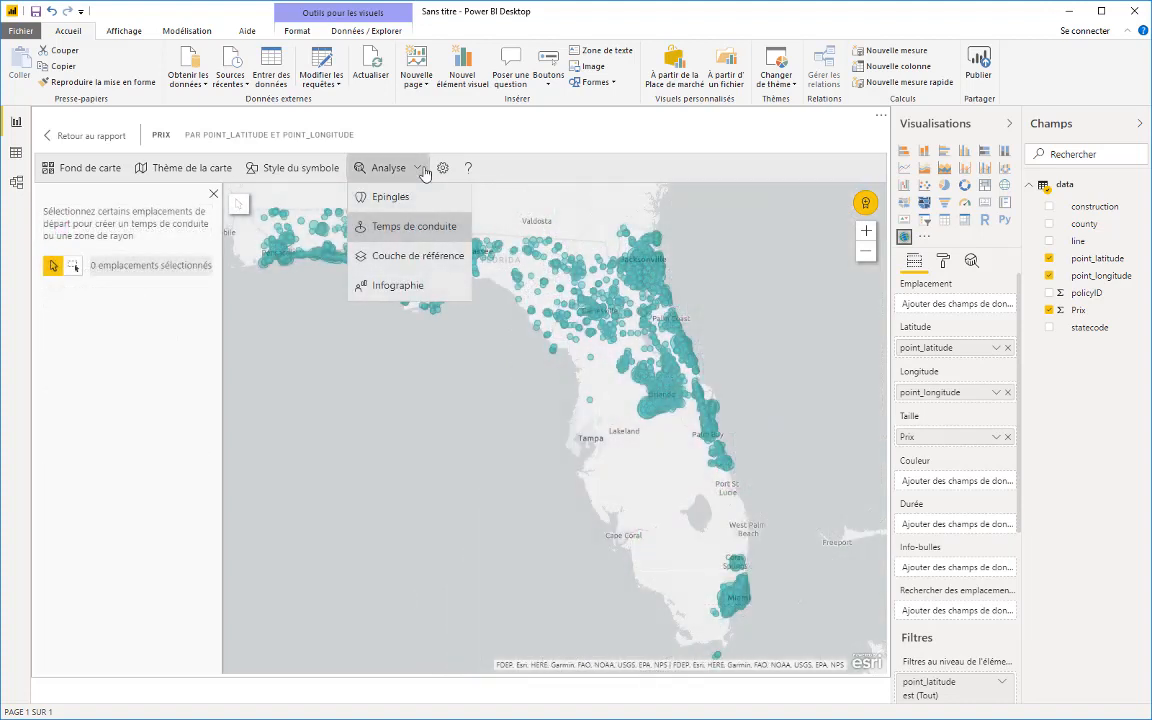
pyautogui.click(408, 263)
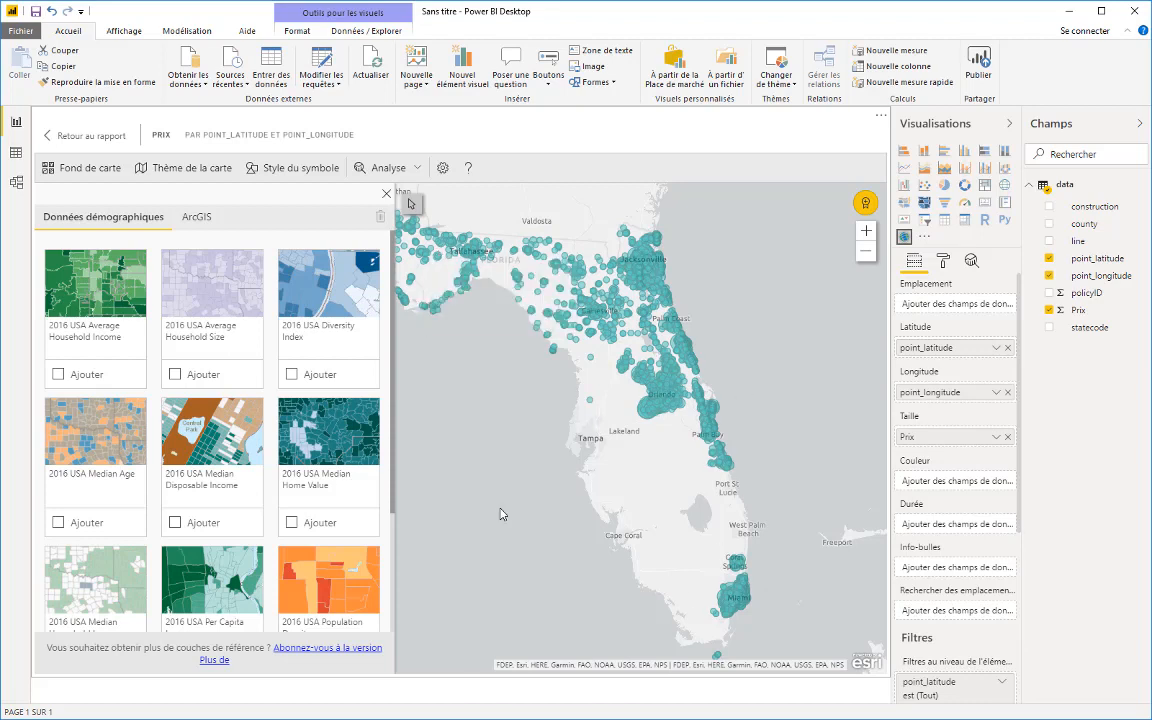
pyautogui.click(58, 376)
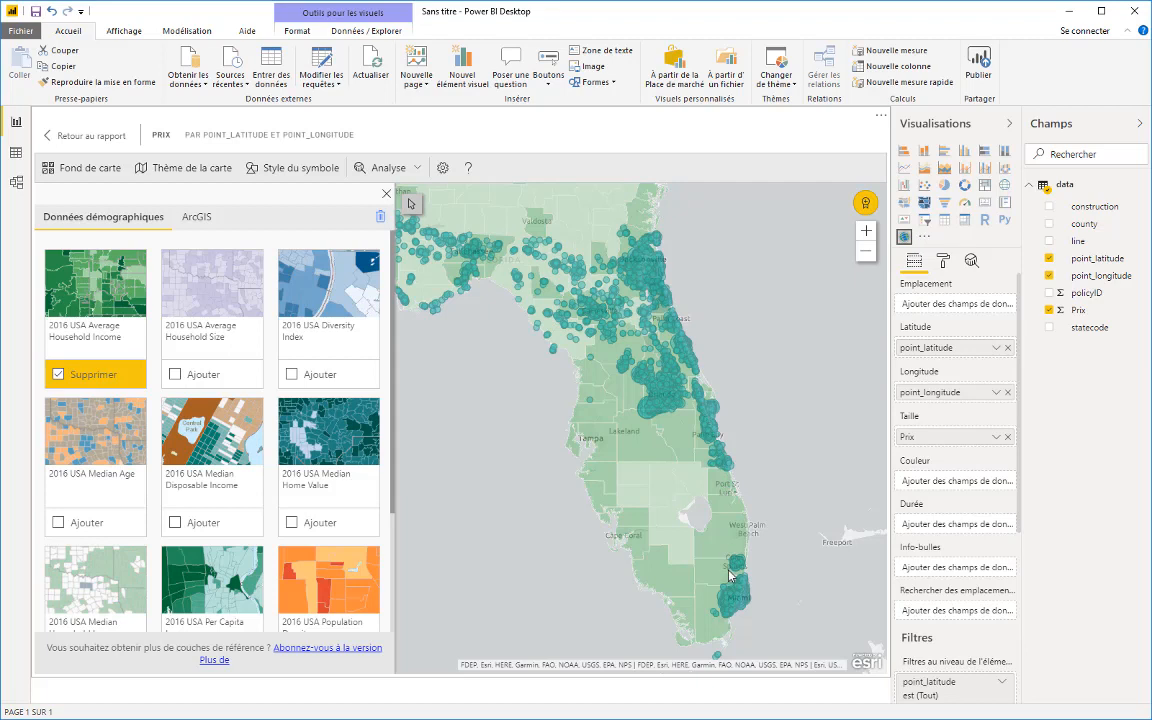
# Step: Open the map's infographics, try total population (Population totale) for the points selected around Coral Springs, and remove that infographic
pyautogui.click(417, 168)
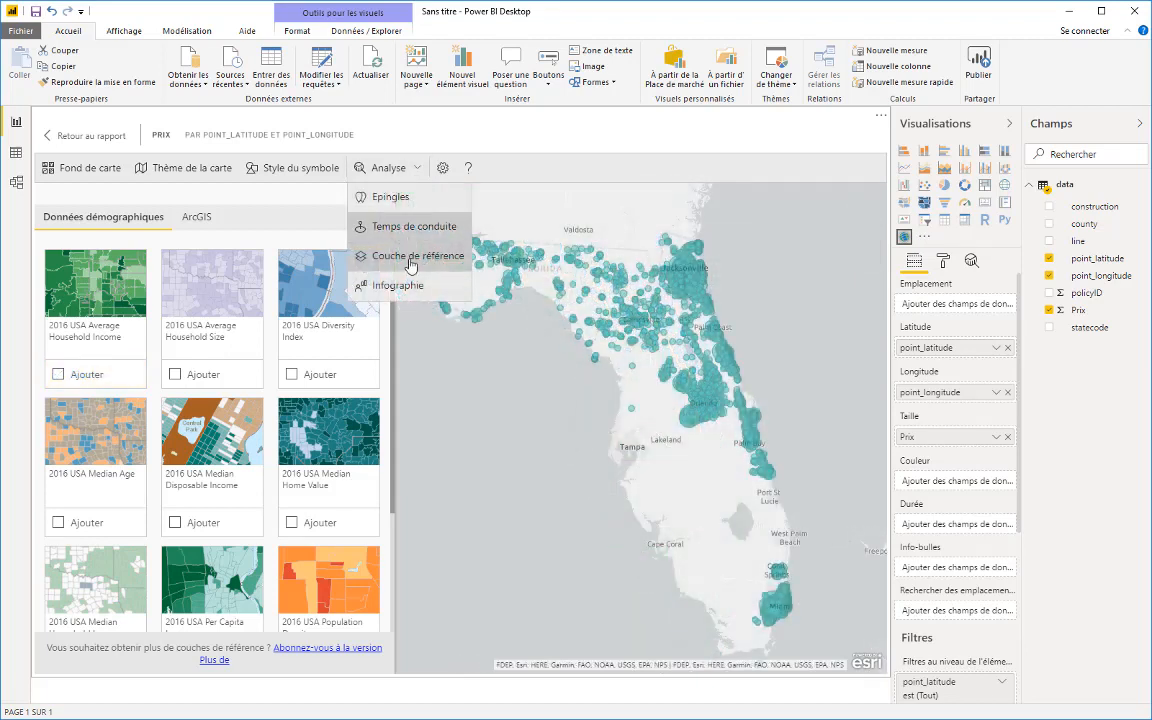
pyautogui.click(403, 287)
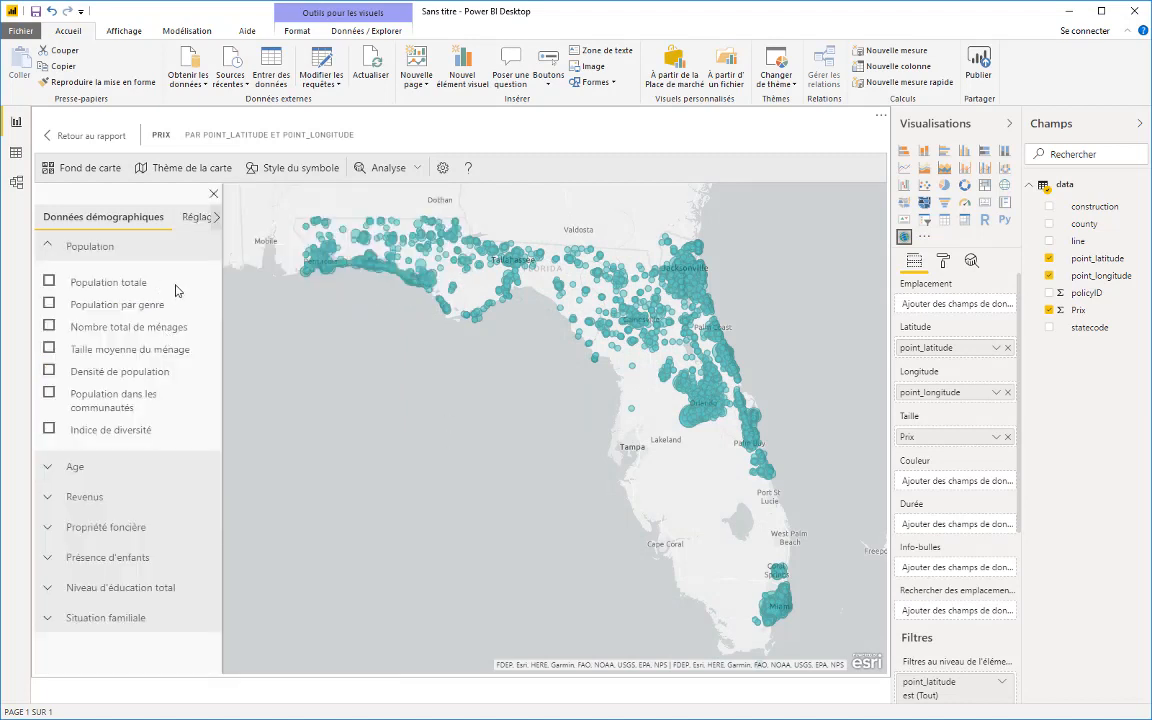
pyautogui.click(49, 281)
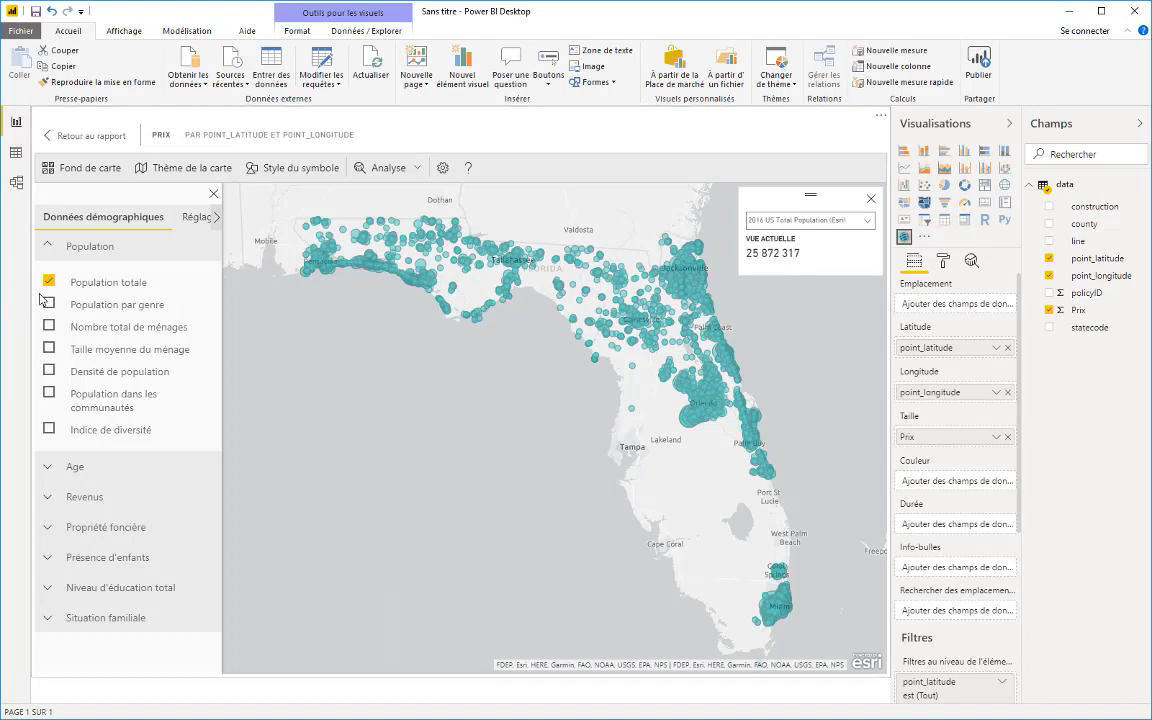
pyautogui.moveTo(761, 557); pyautogui.dragTo(800, 587)
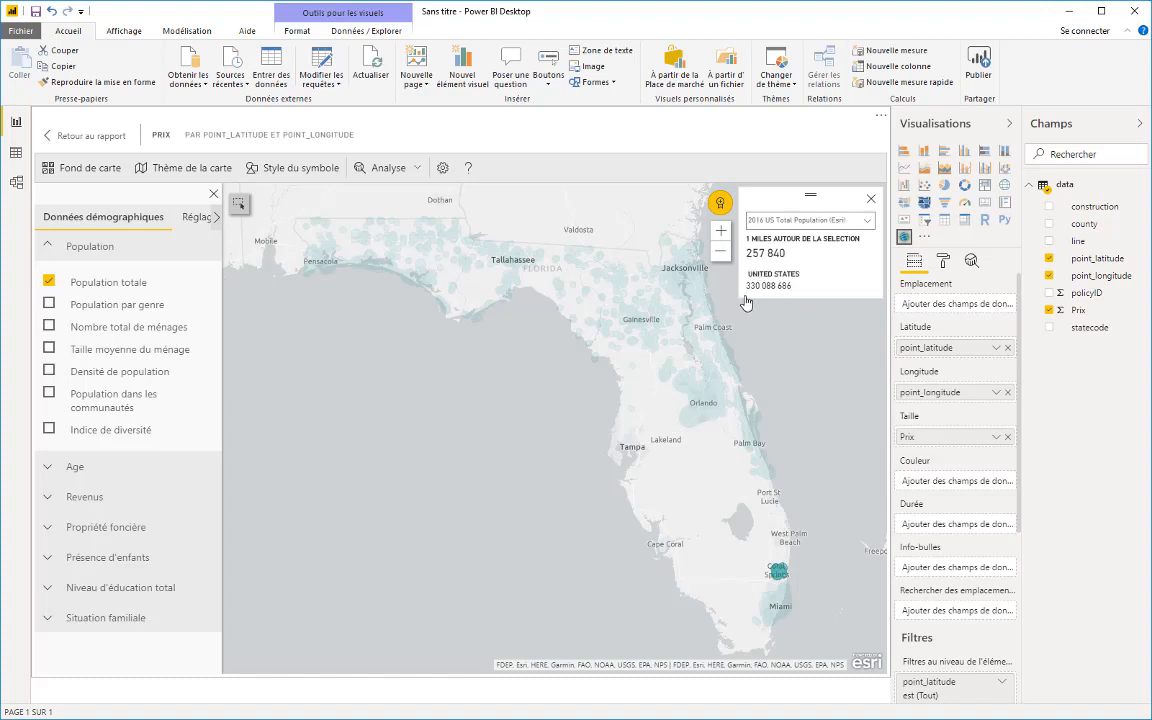
pyautogui.click(49, 281)
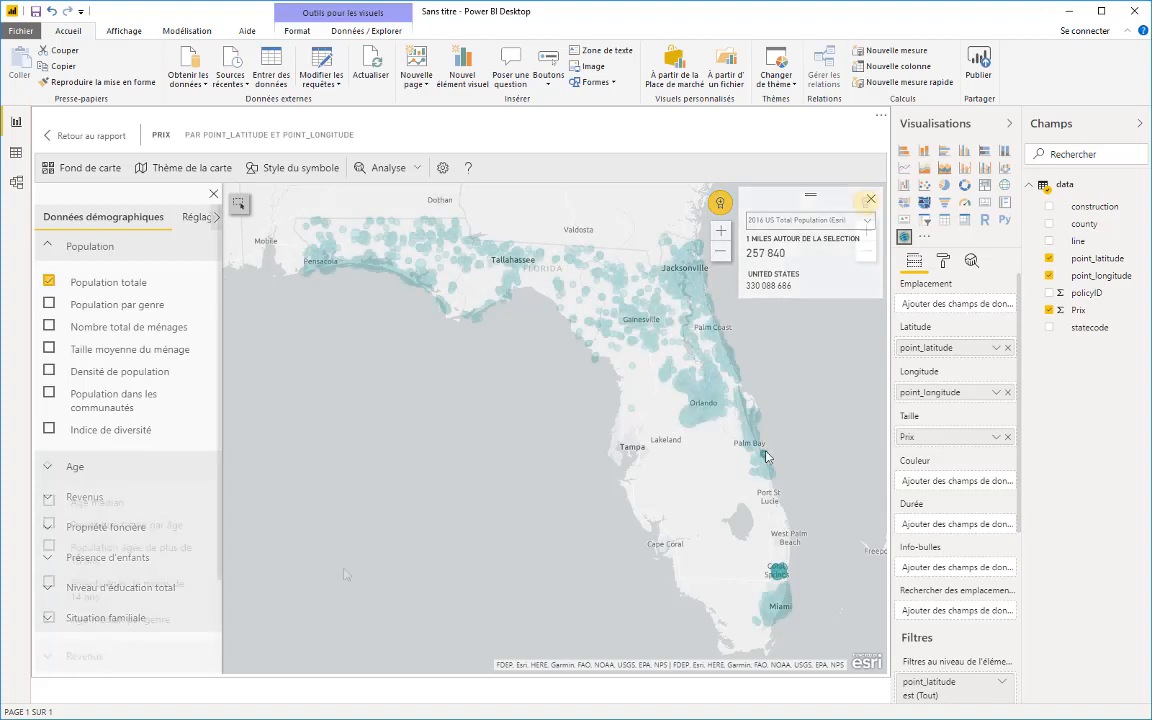
# Step: Try the median age infographic (Age médian) for the current map view and remove it
pyautogui.click(75, 466)
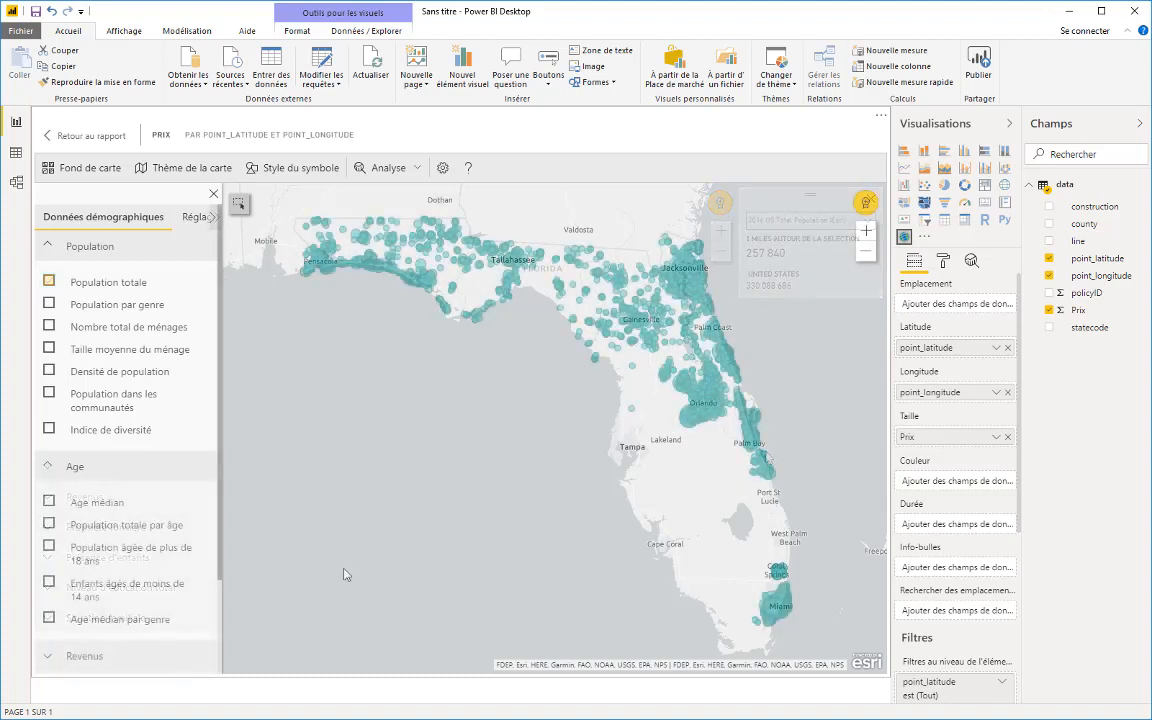
pyautogui.click(49, 502)
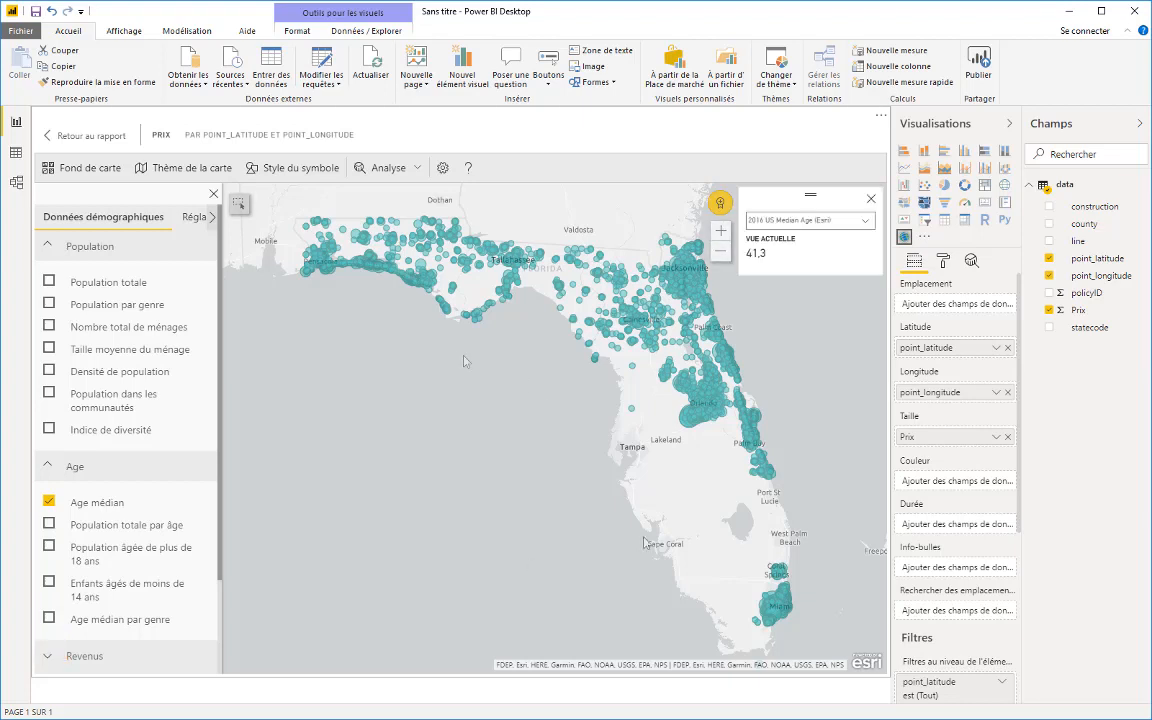
pyautogui.click(96, 503)
# Step: Look through the income indicators (Revenus) and add the total education level infographic (Niveau d'éducation total) to the map
pyautogui.scroll(-2, 136, 560)
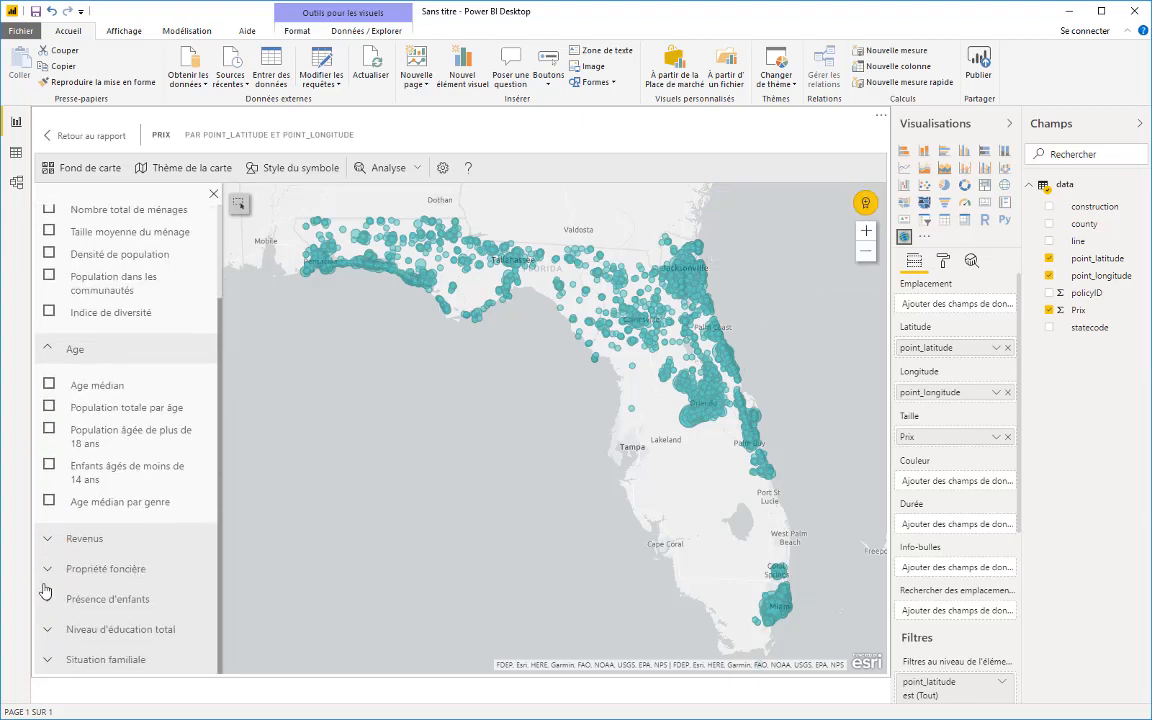
pyautogui.click(46, 540)
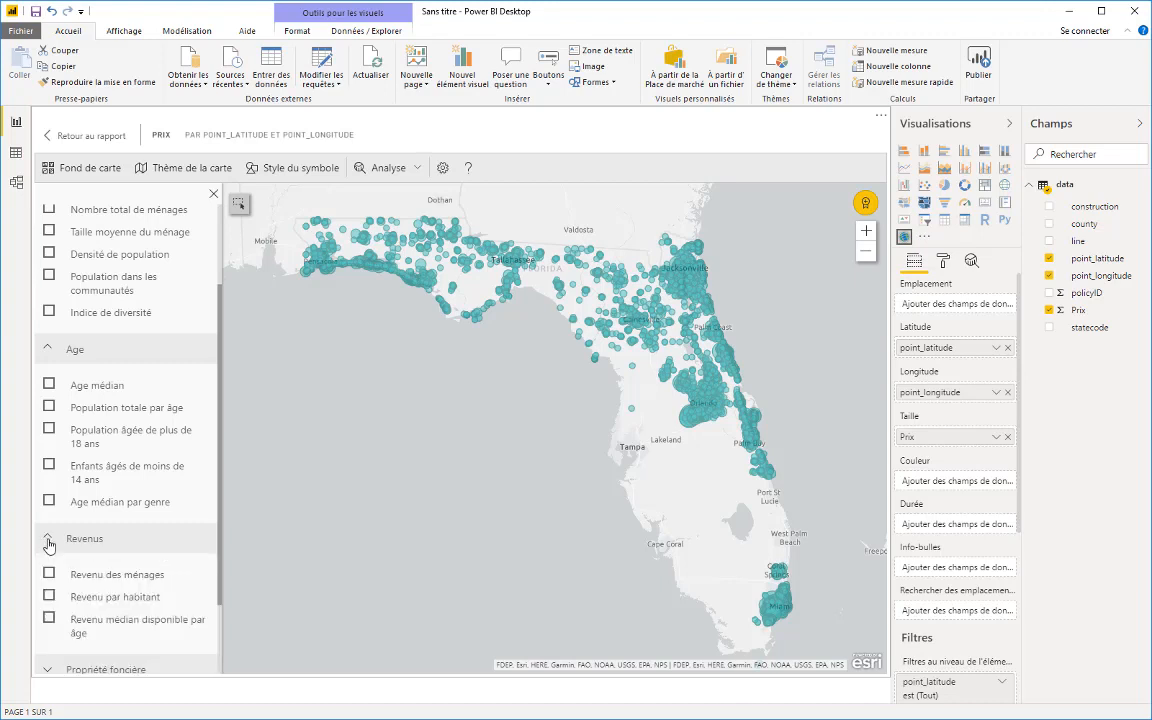
pyautogui.click(46, 540)
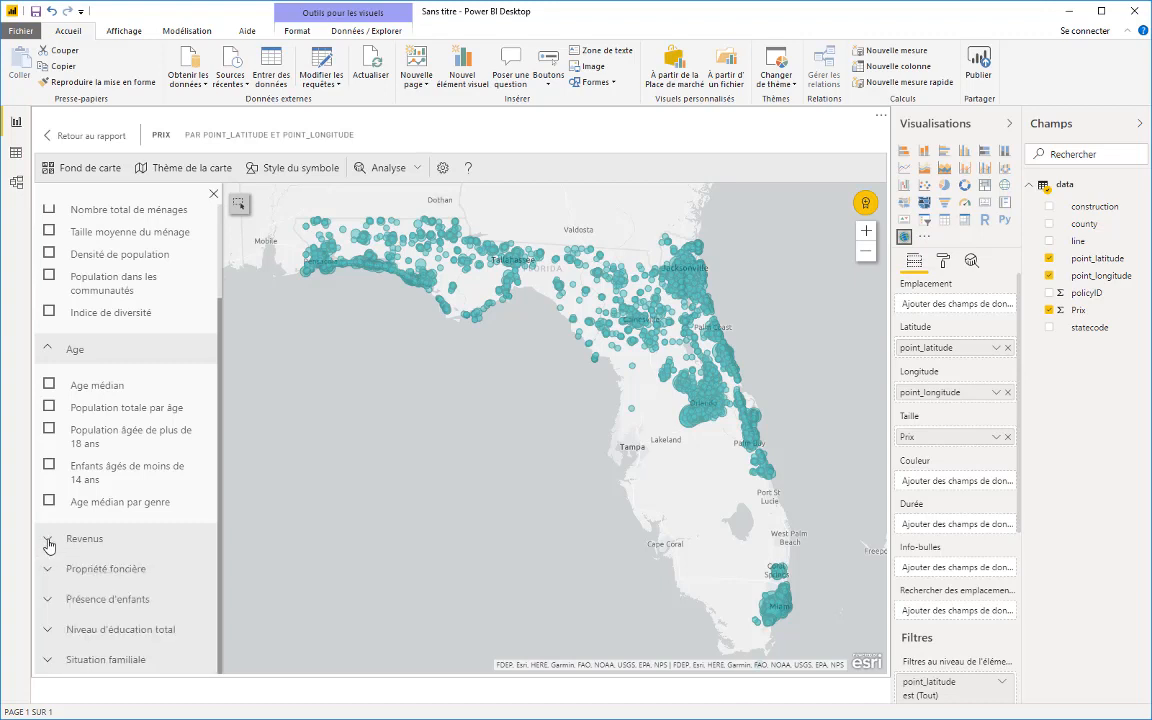
pyautogui.click(47, 629)
pyautogui.click(49, 663)
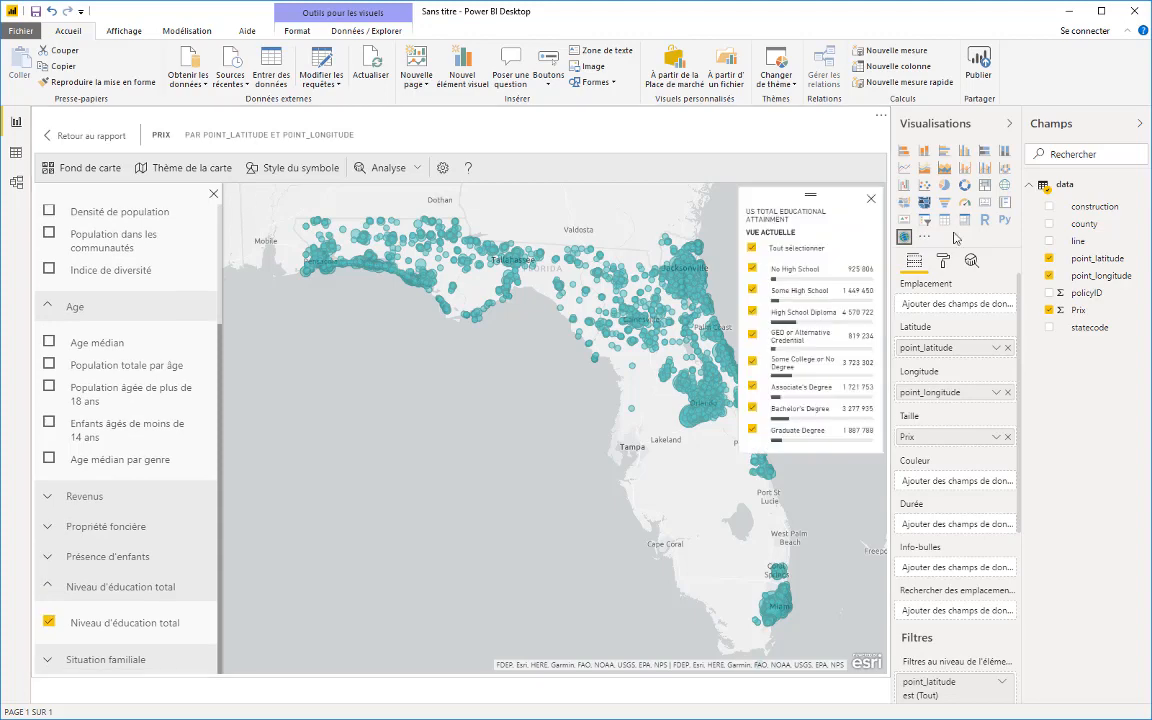